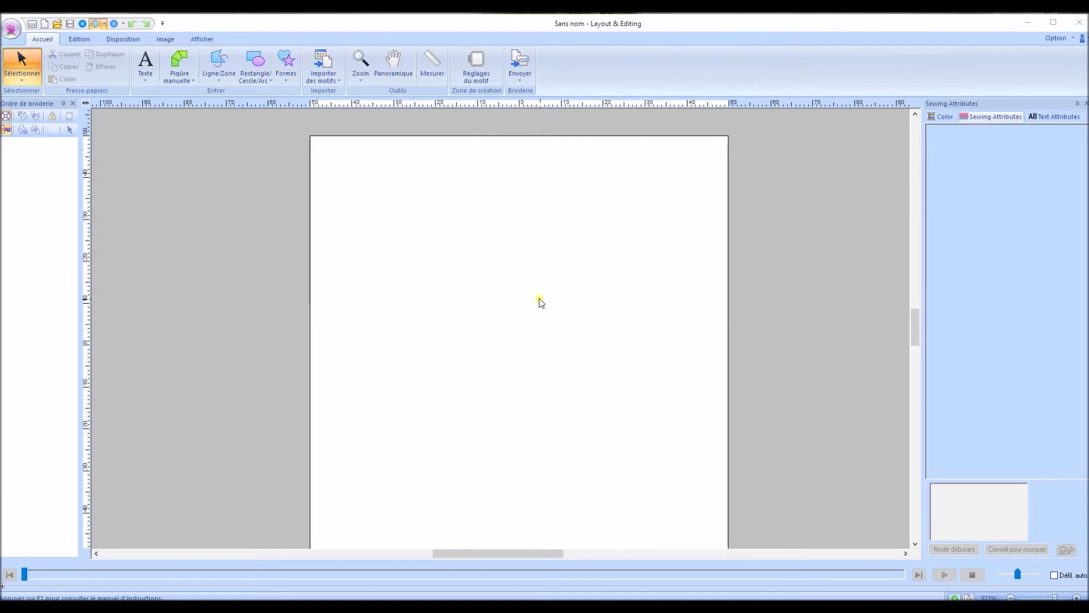
# - Review the design page settings without changing them and fit the whole page in view
pyautogui.scroll(-3, 540, 294)
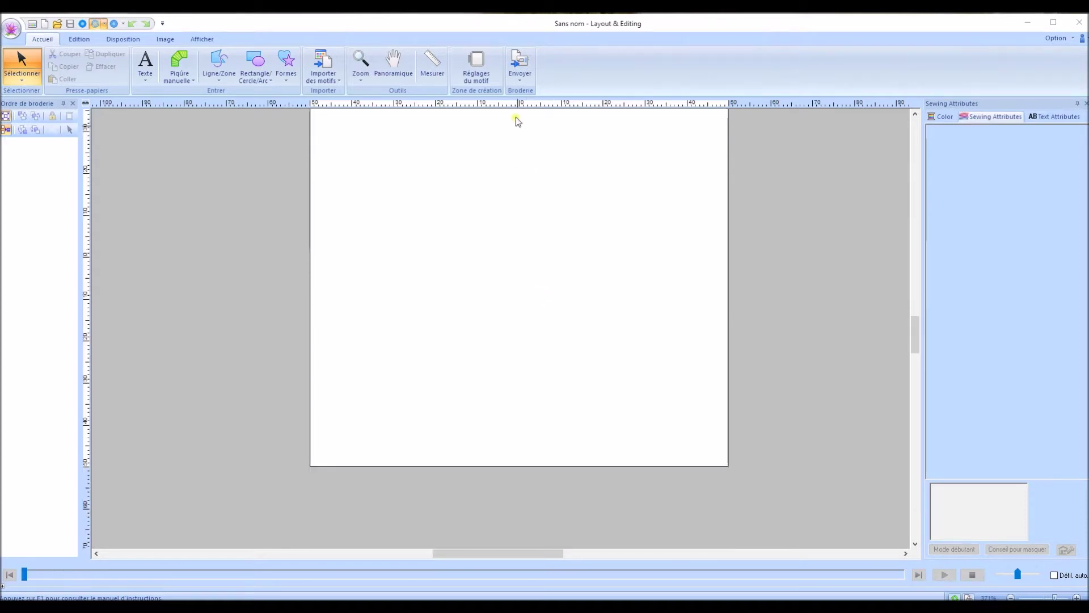
pyautogui.click(480, 69)
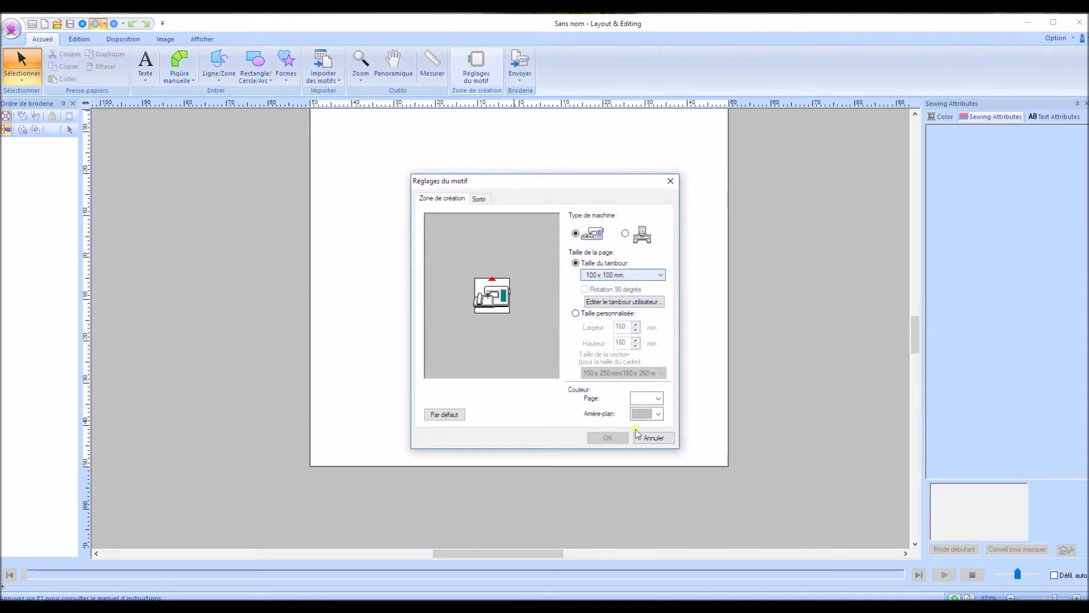
pyautogui.click(654, 437)
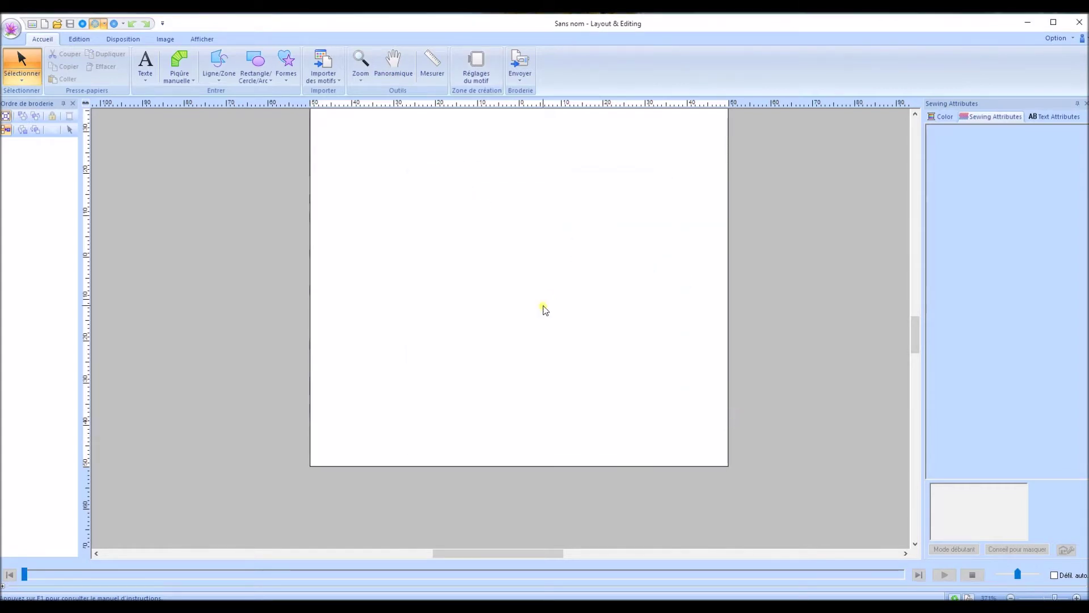
pyautogui.click(361, 81)
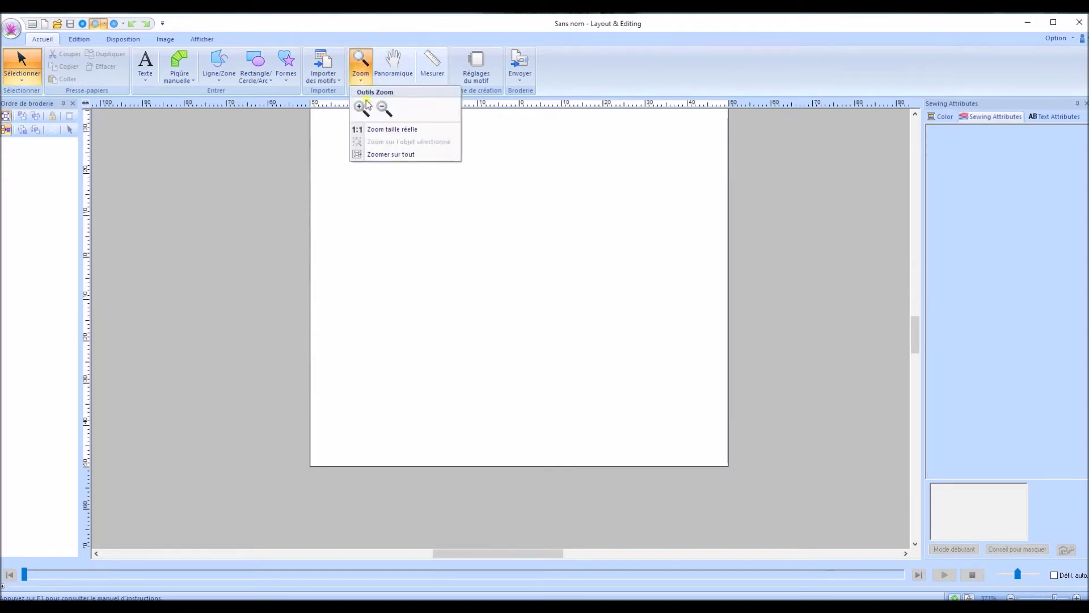
pyautogui.click(397, 155)
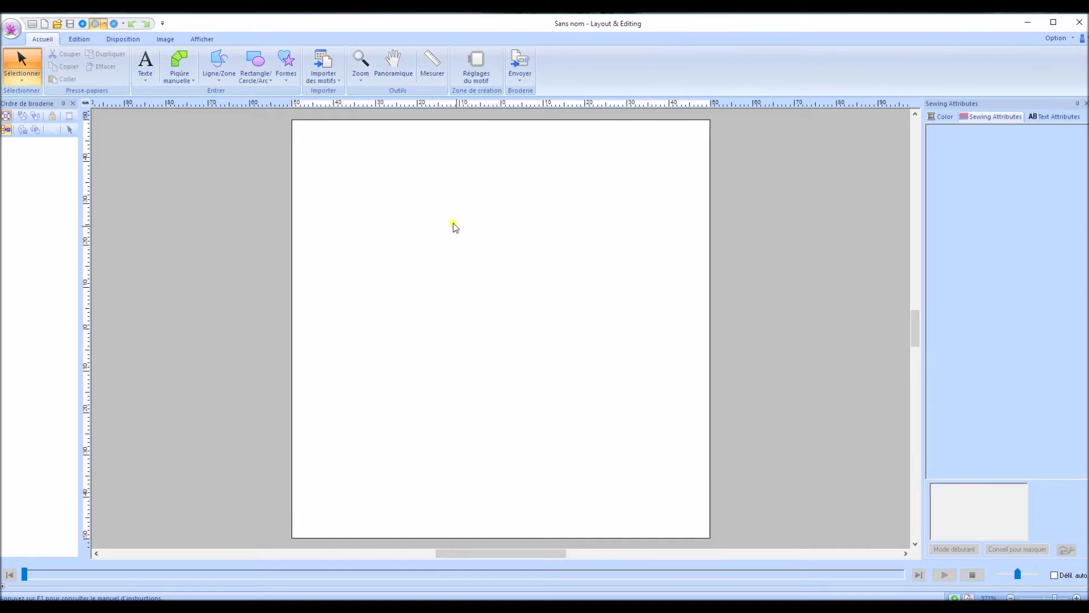
# - Import the vector image rose.wmf into the design page
pyautogui.click(340, 82)
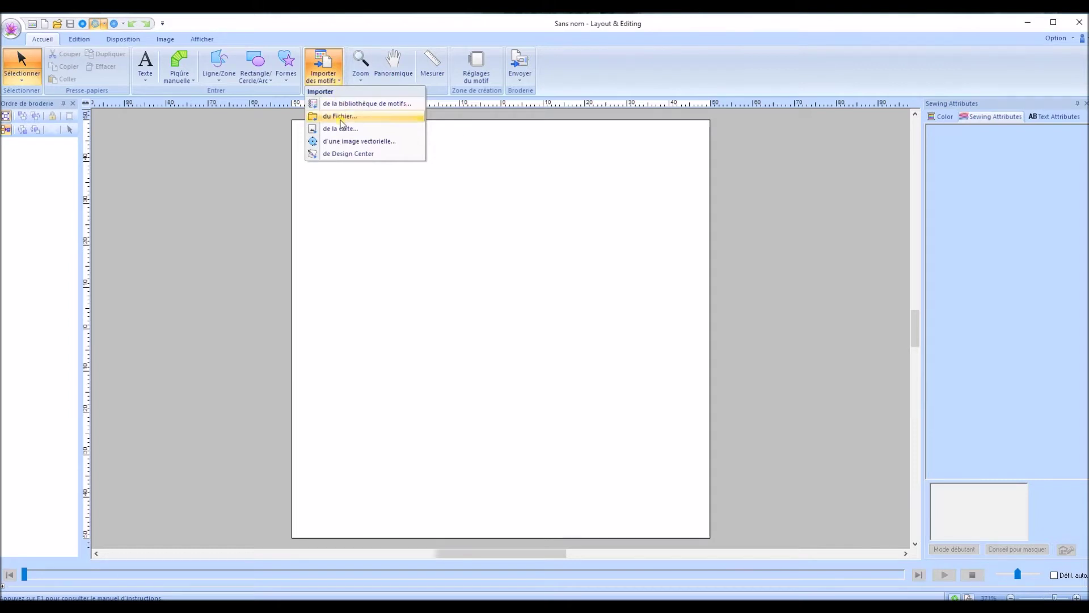
pyautogui.click(376, 142)
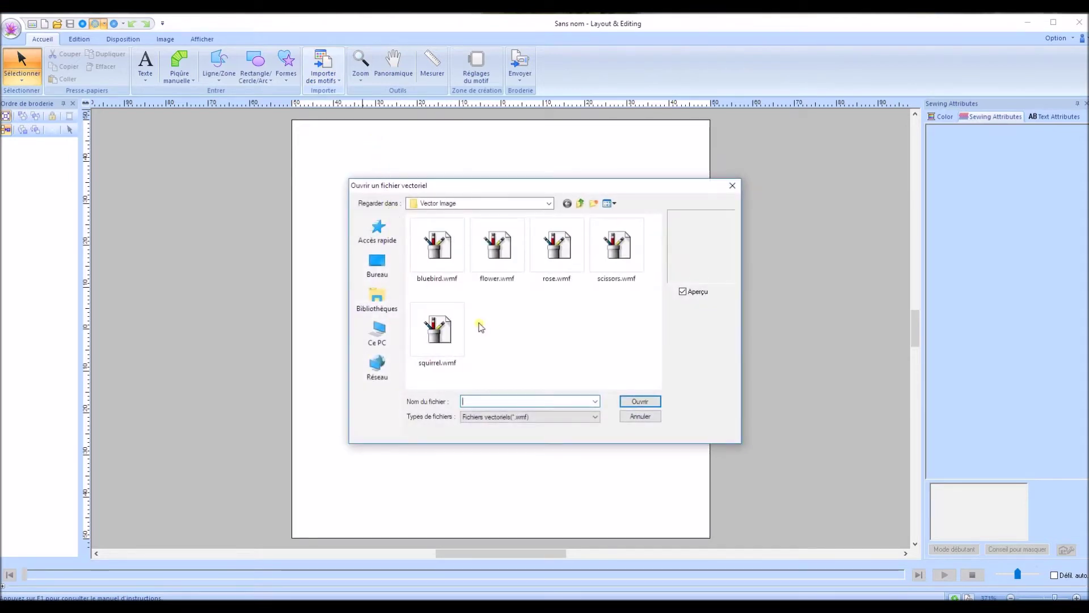
pyautogui.click(565, 253)
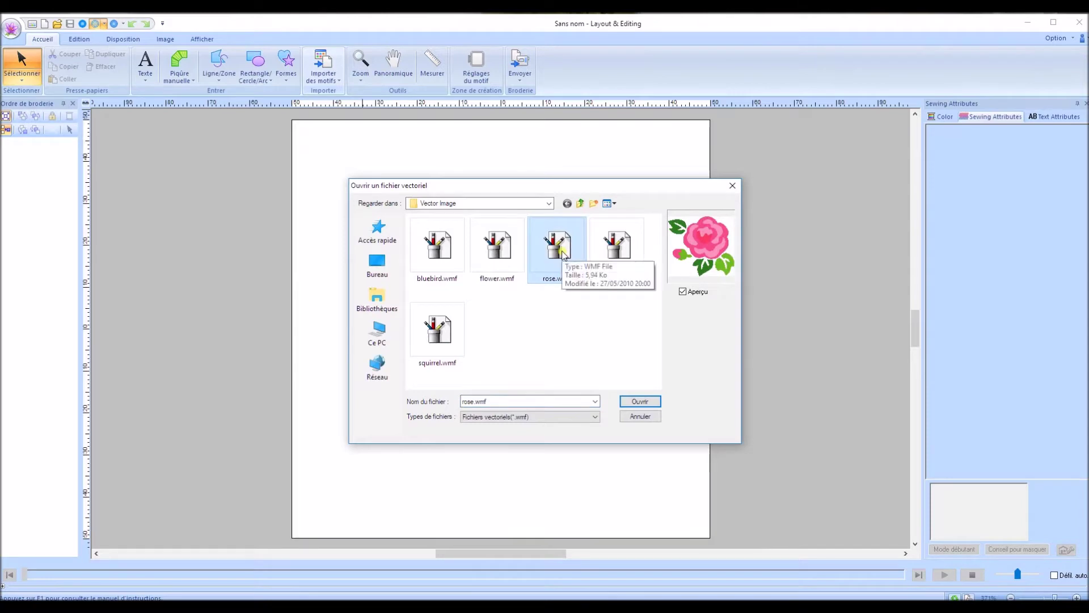
pyautogui.click(651, 402)
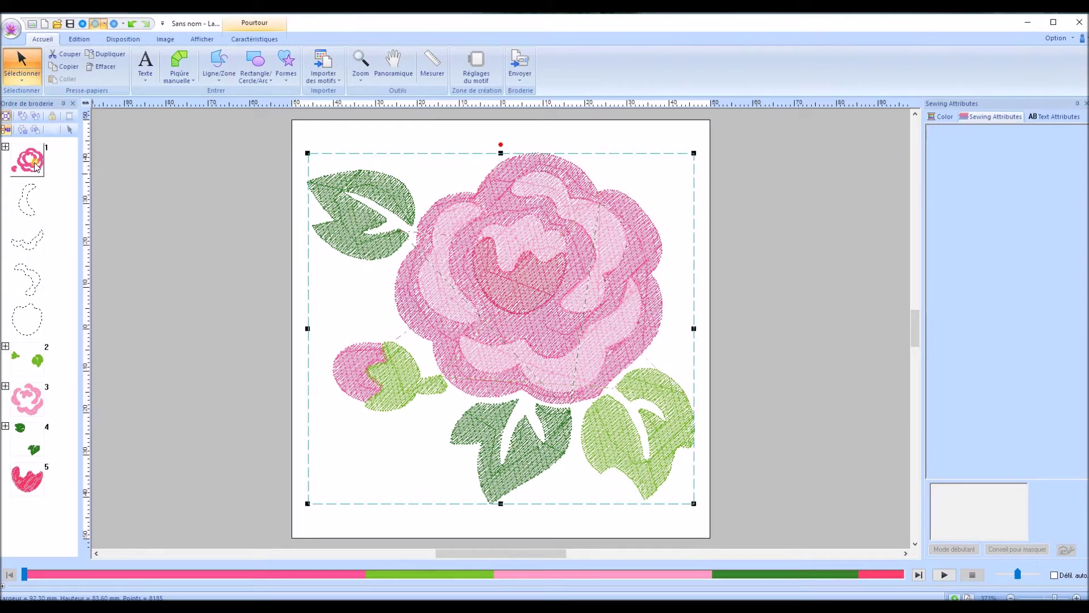
# - Try moving the rose's large pink petal shape to the end of the sewing order and return it to the first colour group
pyautogui.click(6, 147)
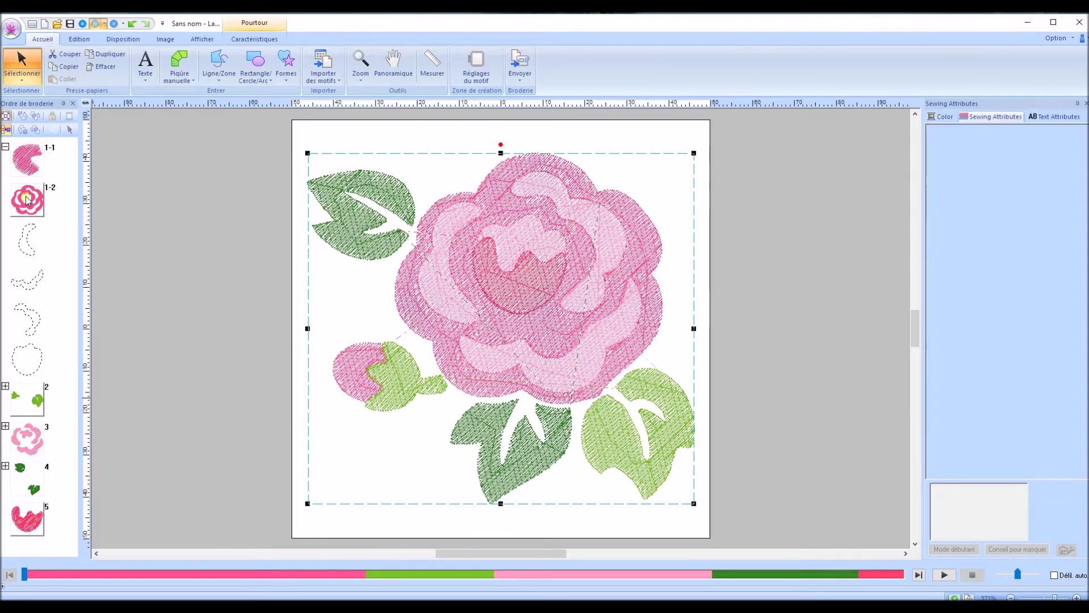
pyautogui.moveTo(26, 200); pyautogui.dragTo(41, 539)
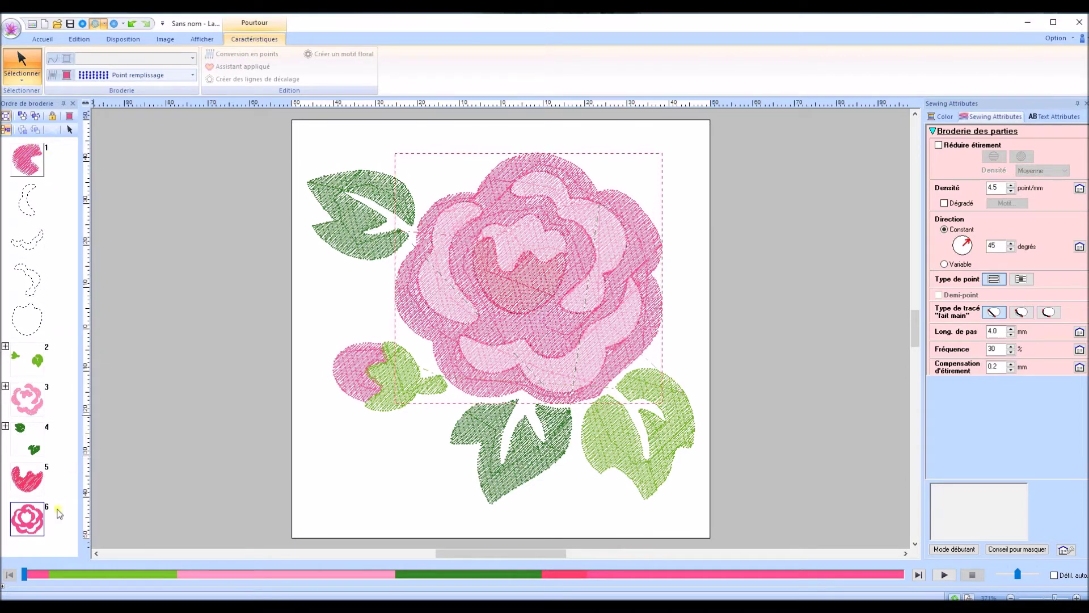
pyautogui.moveTo(31, 525); pyautogui.dragTo(37, 183)
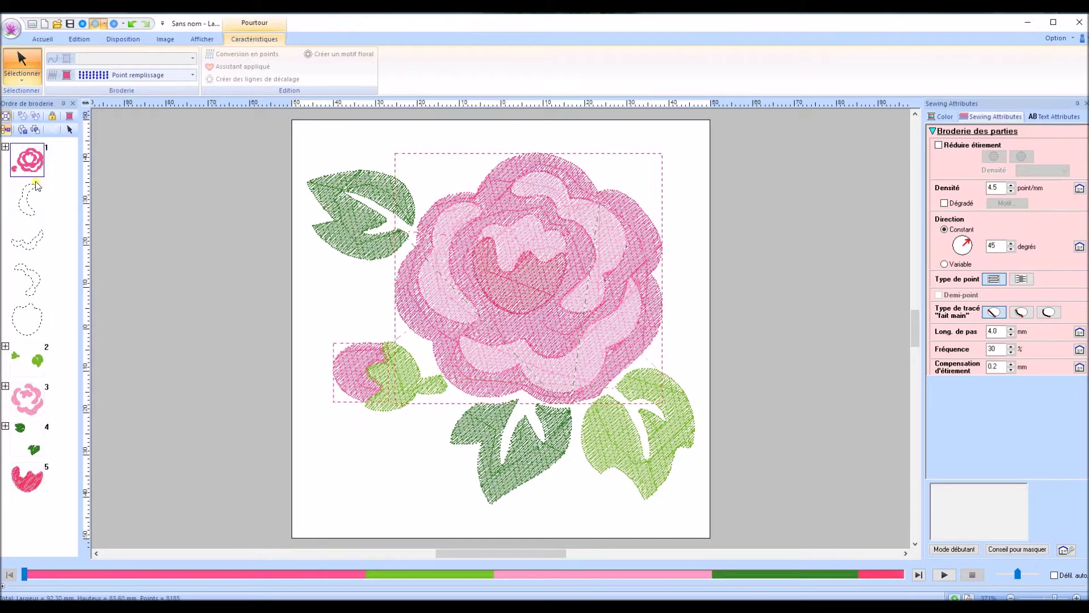
pyautogui.click(6, 146)
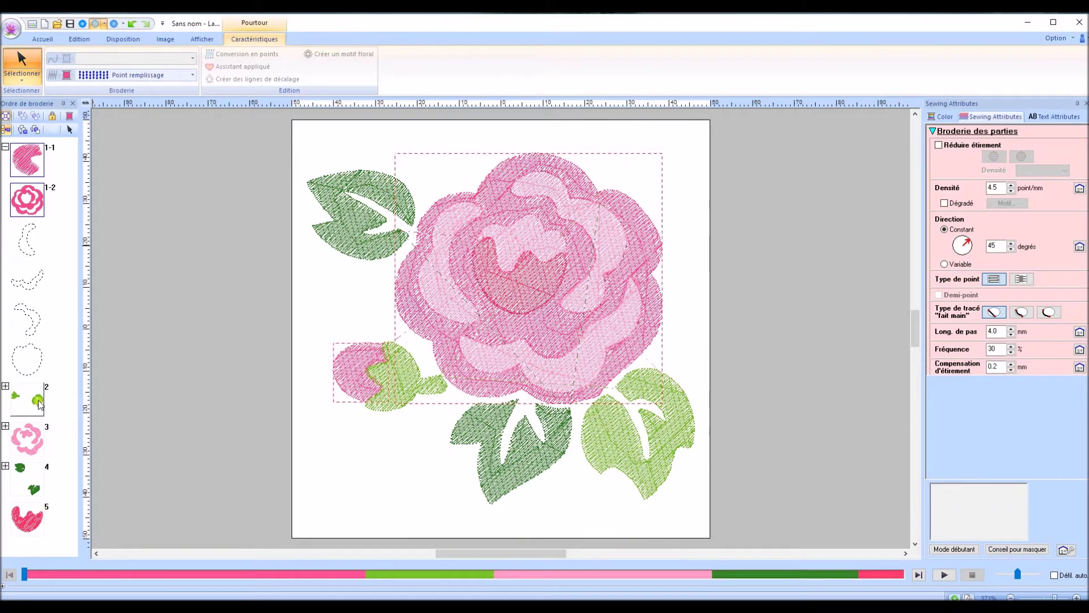
# - Delete the whole rose design from the page
pyautogui.press('Escape')
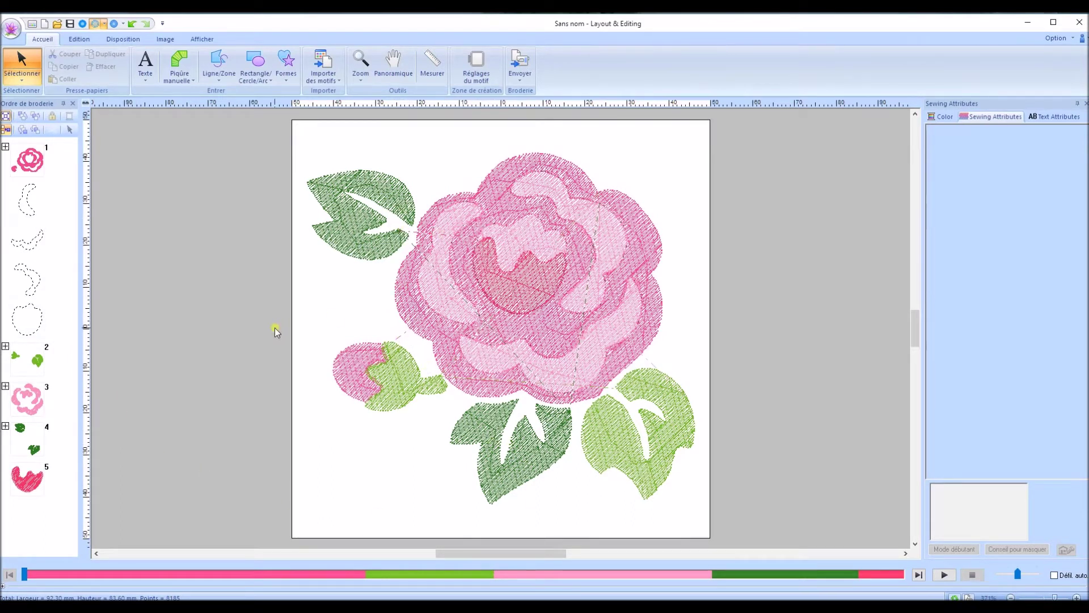
pyautogui.moveTo(270, 119); pyautogui.dragTo(728, 538)
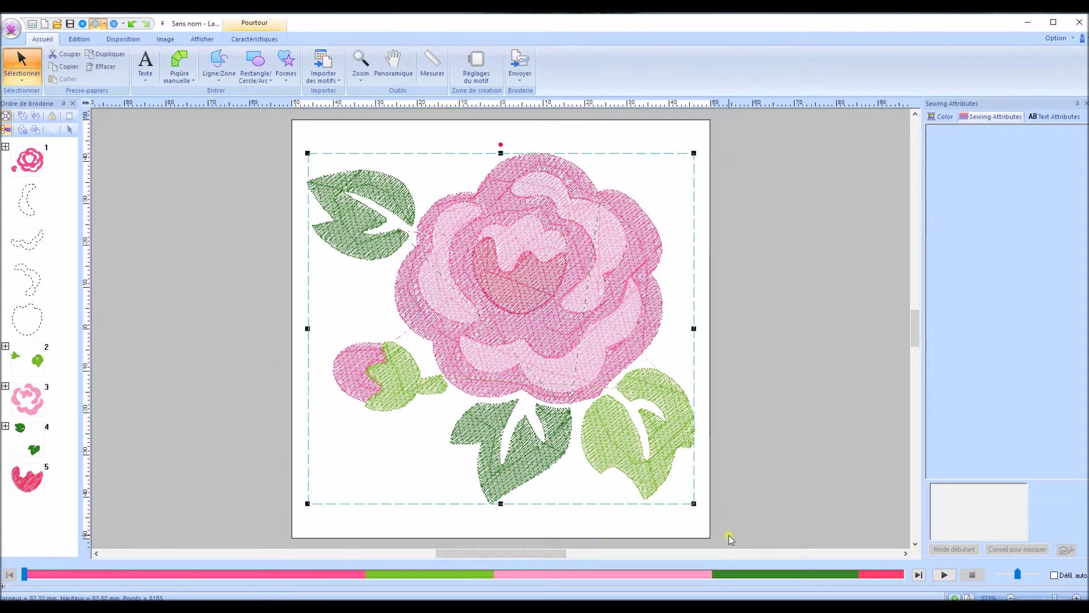
pyautogui.press('Delete')
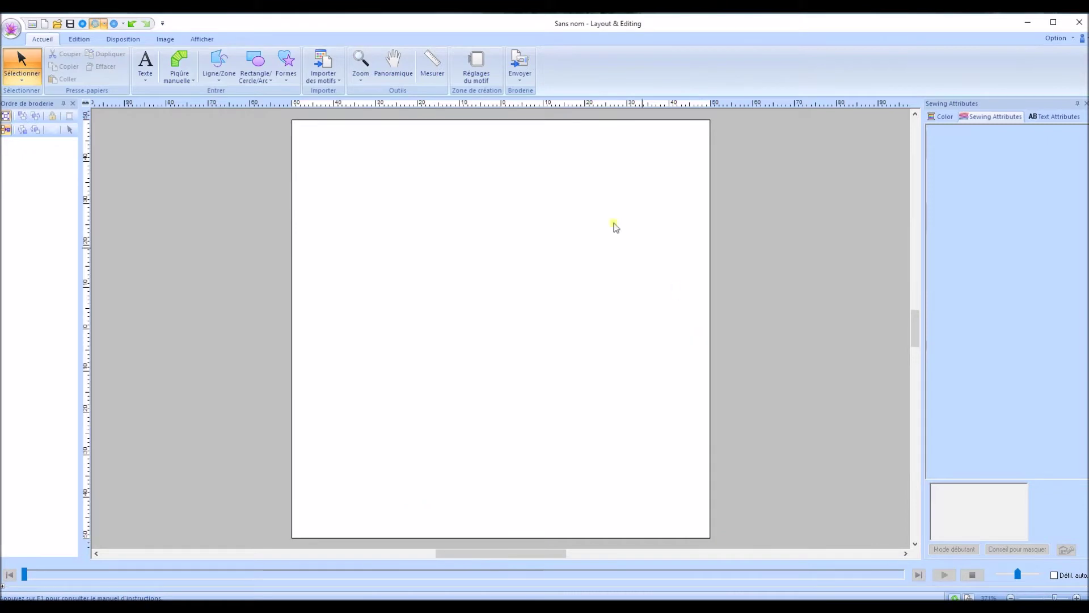
# - Import the vector image flower.wmf into the empty design page
pyautogui.click(337, 80)
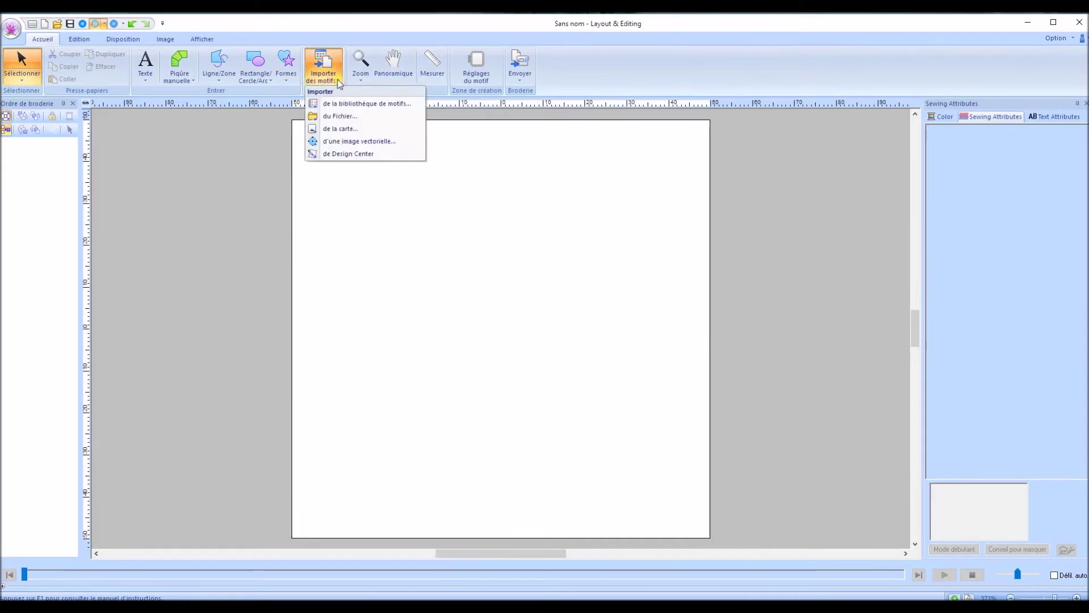
pyautogui.click(353, 141)
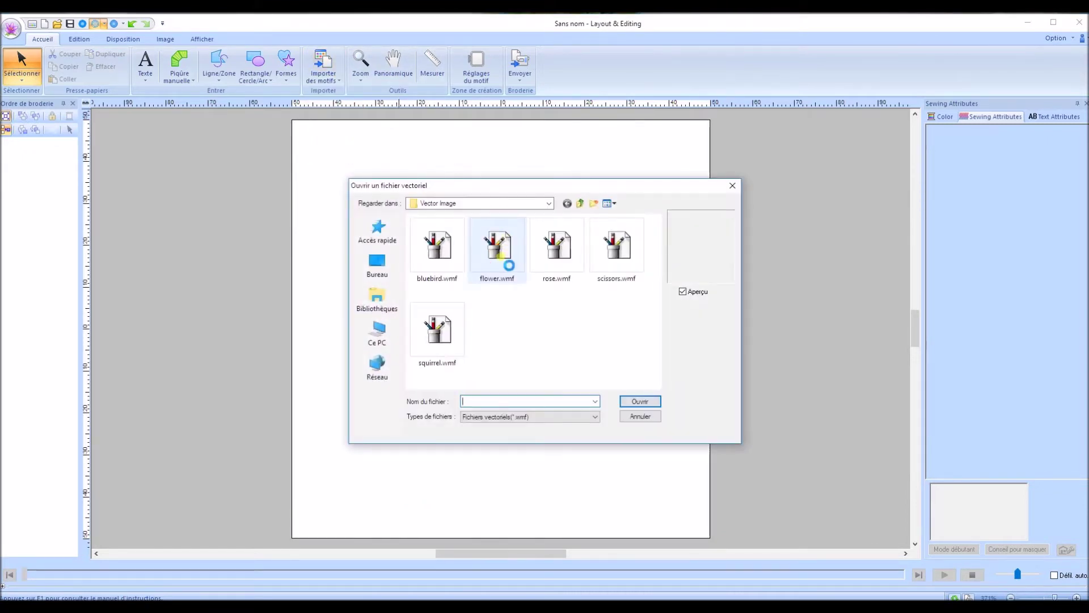
pyautogui.click(501, 257)
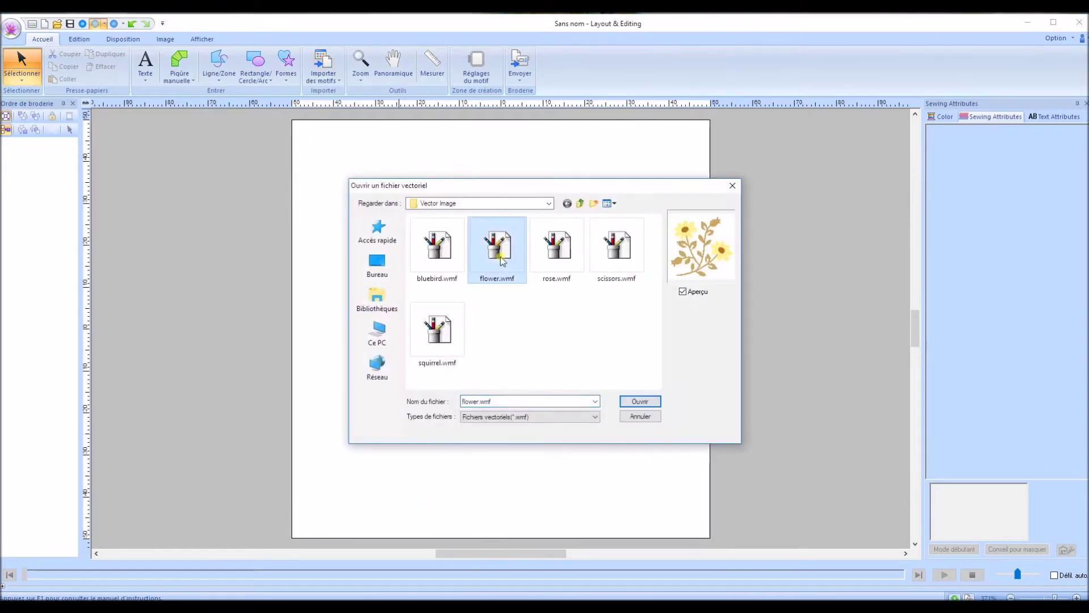
pyautogui.click(641, 402)
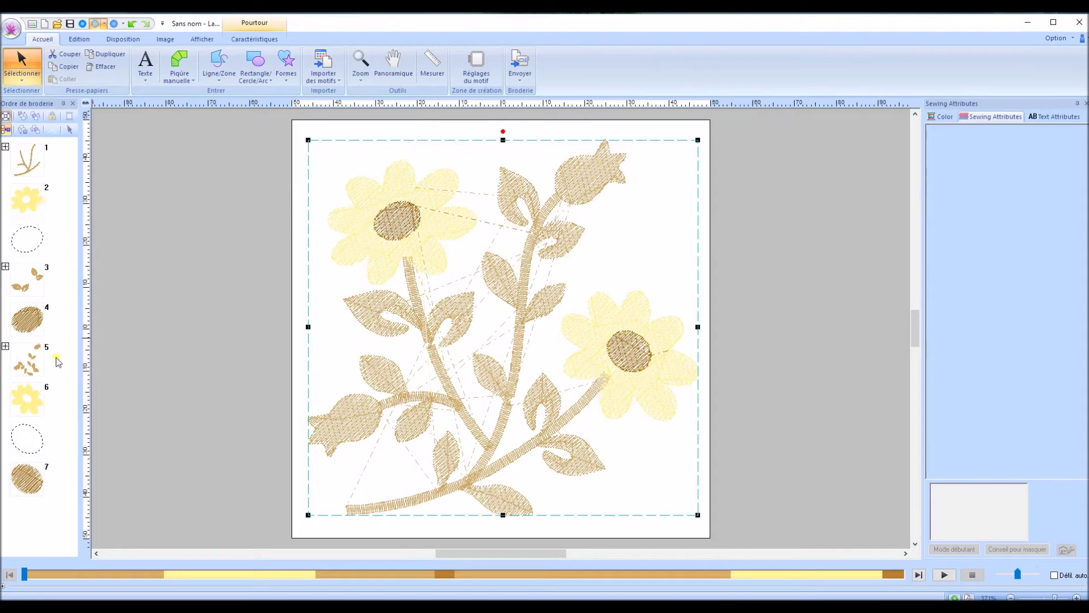
# - Move both groups of light-brown leaves and buds up in the sewing order to join the stems in the first colour group
pyautogui.moveTo(45, 303); pyautogui.dragTo(39, 183)
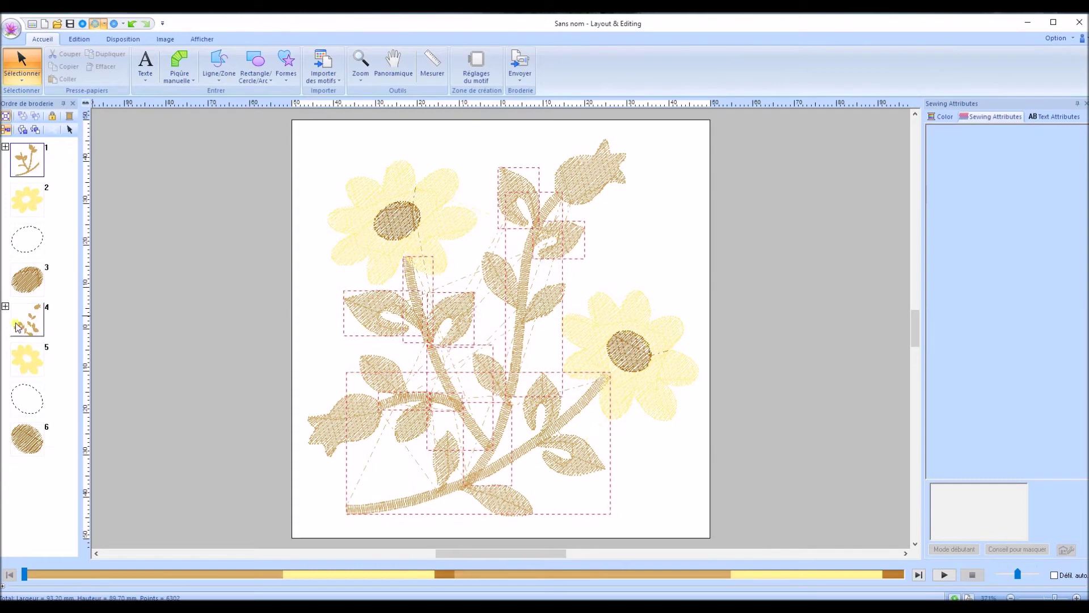
pyautogui.moveTo(32, 319); pyautogui.dragTo(44, 188)
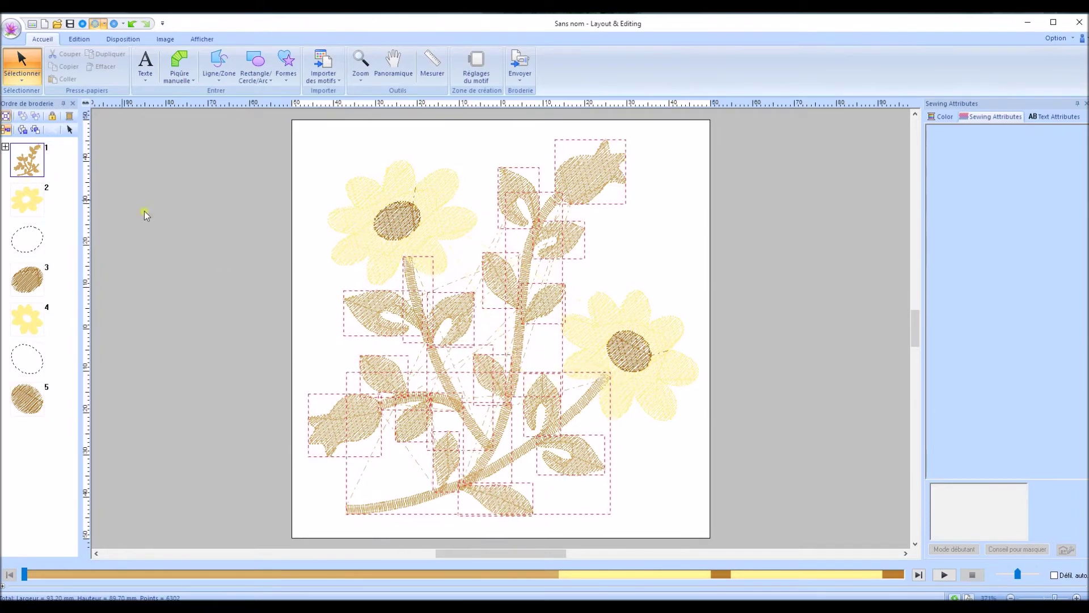
pyautogui.moveTo(185, 577); pyautogui.dragTo(560, 574)
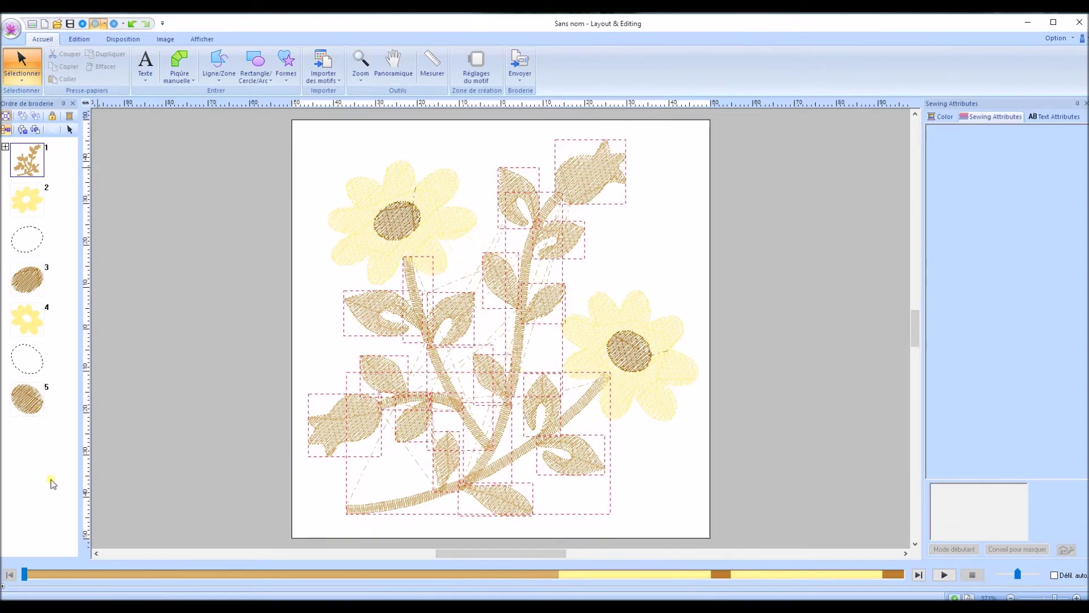
# - Reorder the sewing sequence so both yellow flowers are sewn together and both dark-brown flower centres are sewn together
pyautogui.click(31, 328)
pyautogui.moveTo(31, 328); pyautogui.dragTo(35, 227)
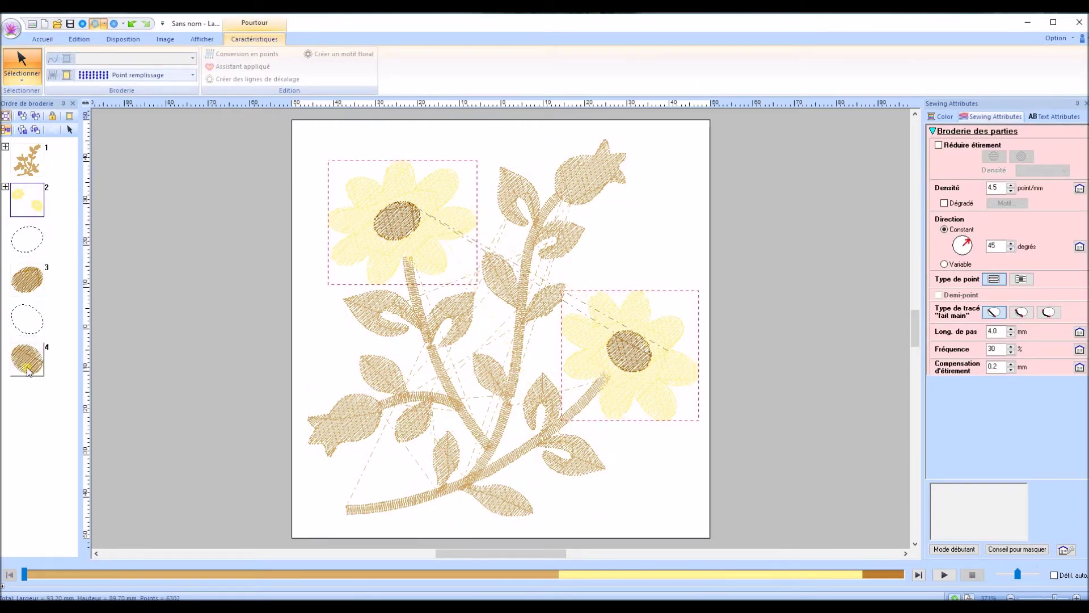
pyautogui.moveTo(27, 360); pyautogui.dragTo(27, 328)
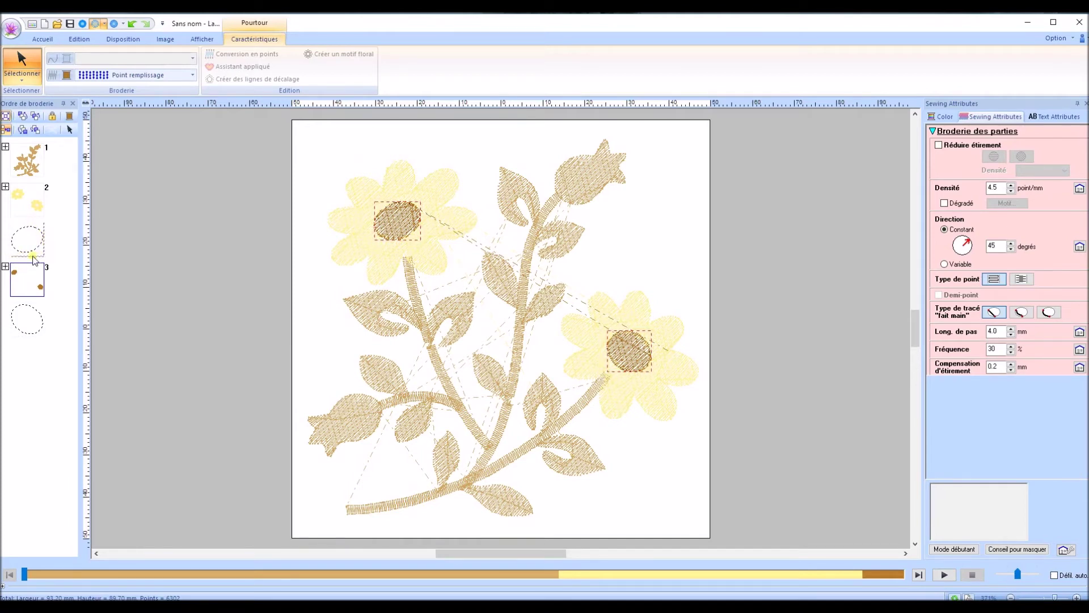
pyautogui.doubleClick(26, 207)
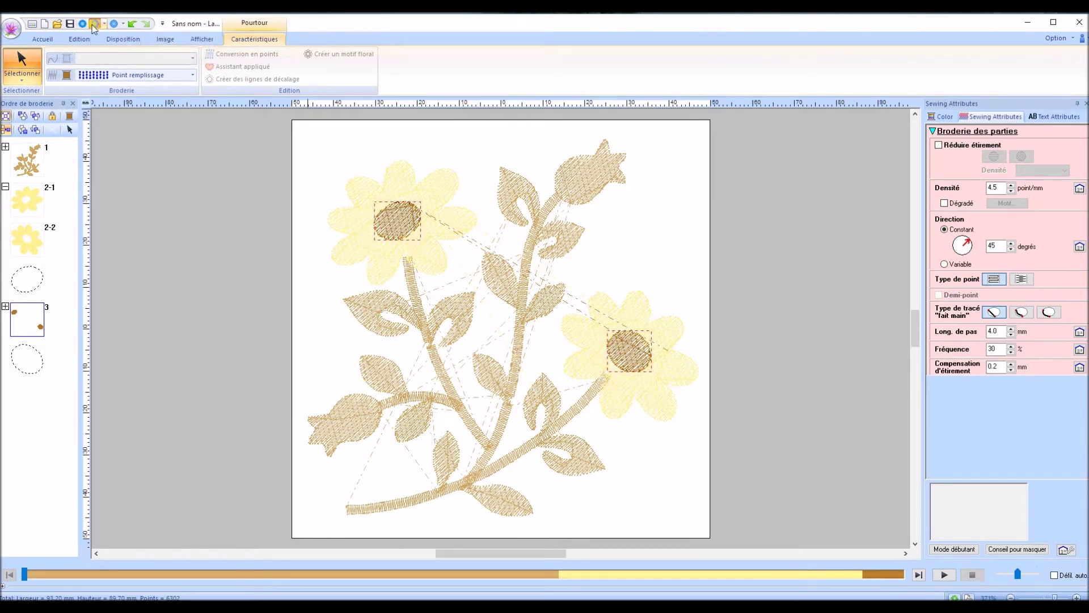
# - Preview the flower design in realistic and solid views, and return to the stitch view
pyautogui.click(114, 24)
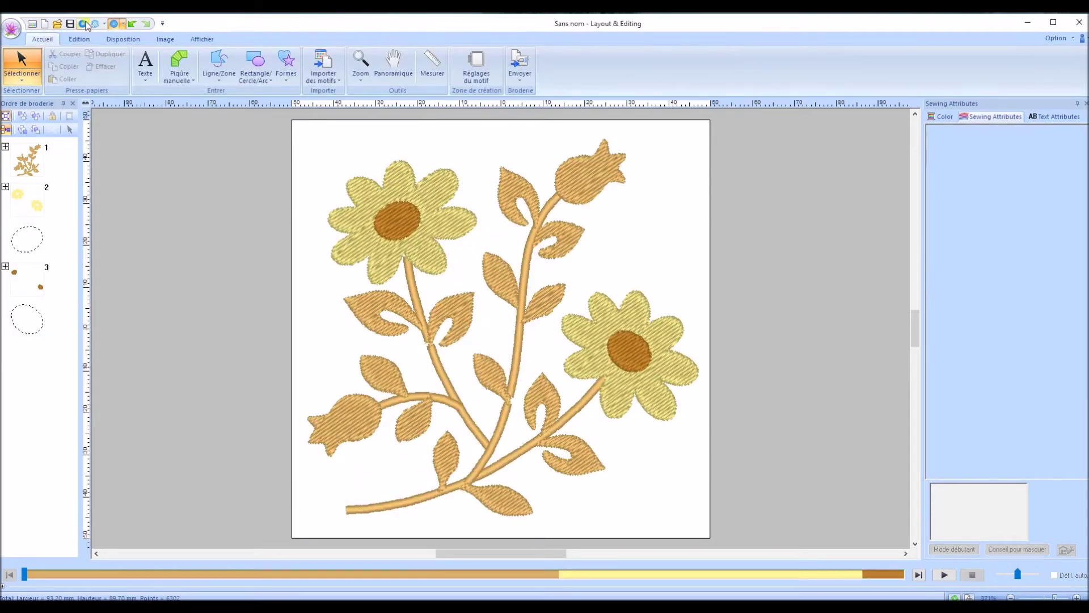
pyautogui.click(83, 25)
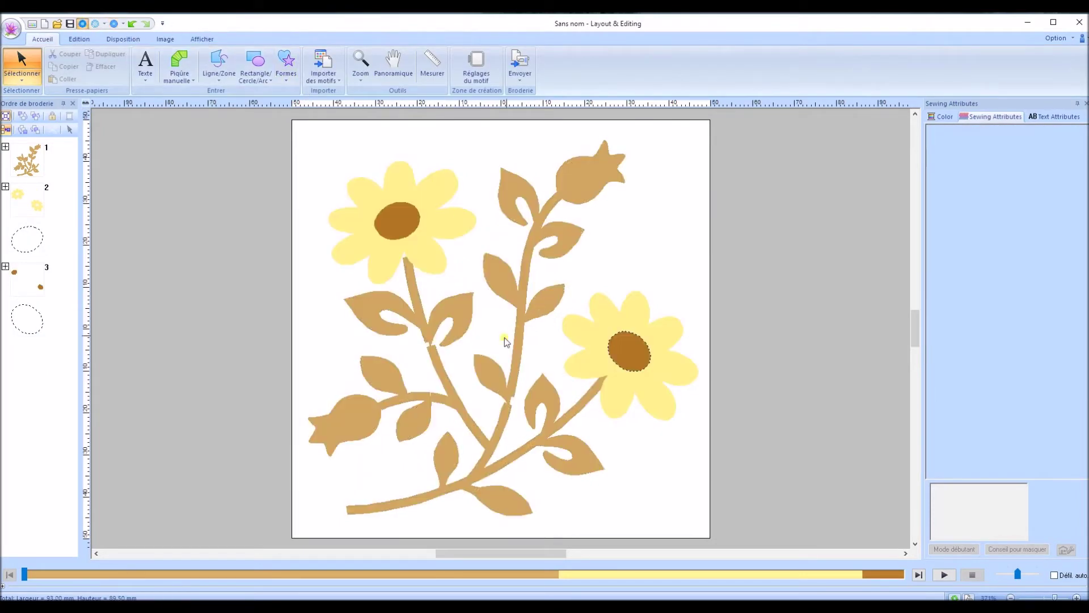
pyautogui.click(96, 24)
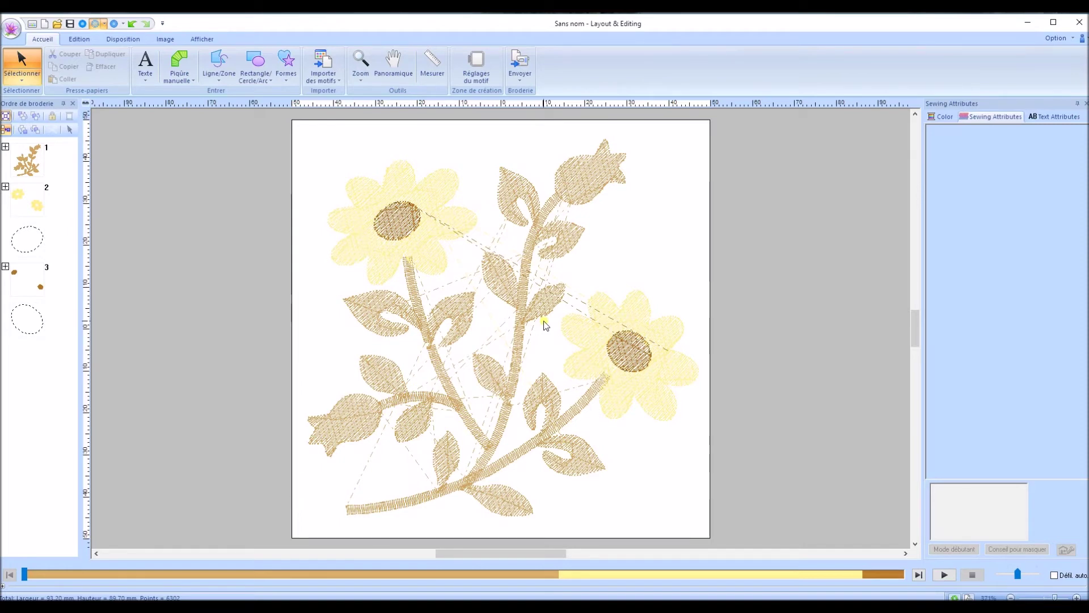
# - Expand the first colour group in the sewing order and inspect its first two stem segments individually
pyautogui.click(5, 146)
pyautogui.click(33, 168)
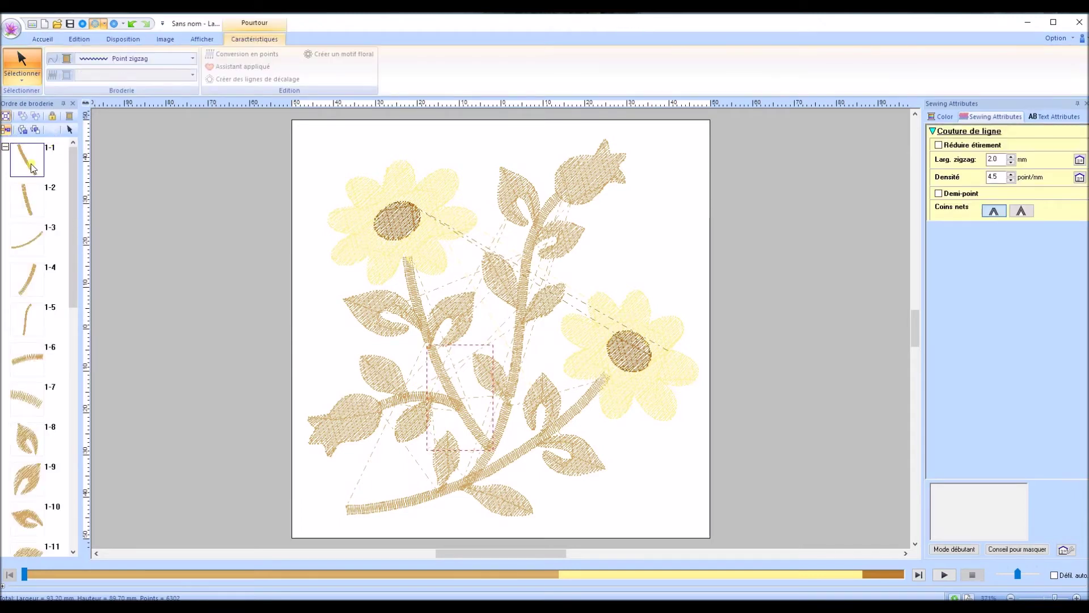
pyautogui.click(30, 206)
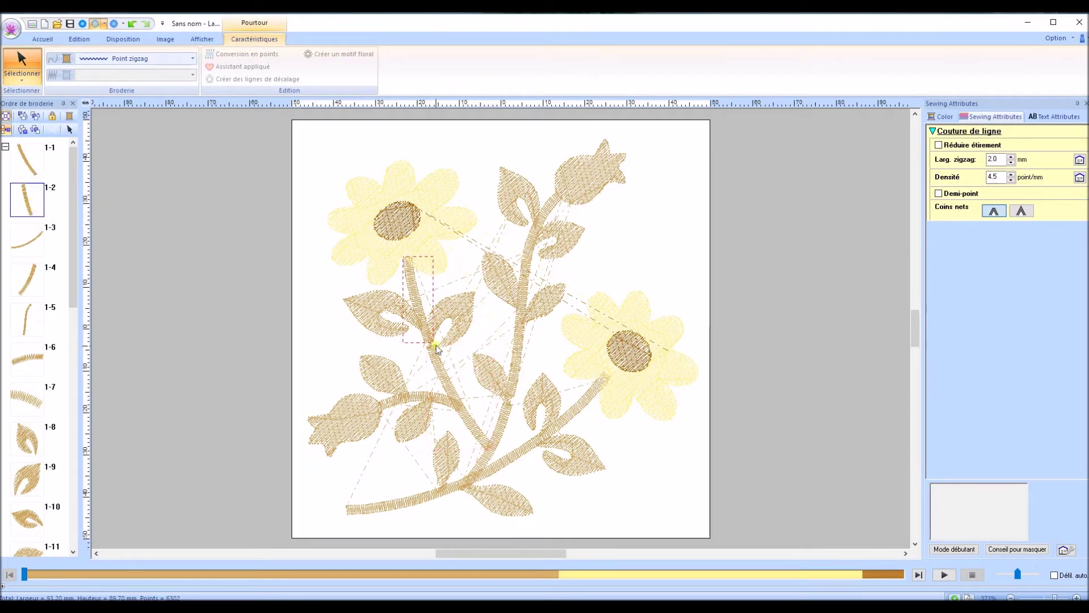
# - Ungroup the imported flower design and select the lower segment of the upper-left flower's stem on its own
pyautogui.click(488, 444)
pyautogui.click(488, 444)
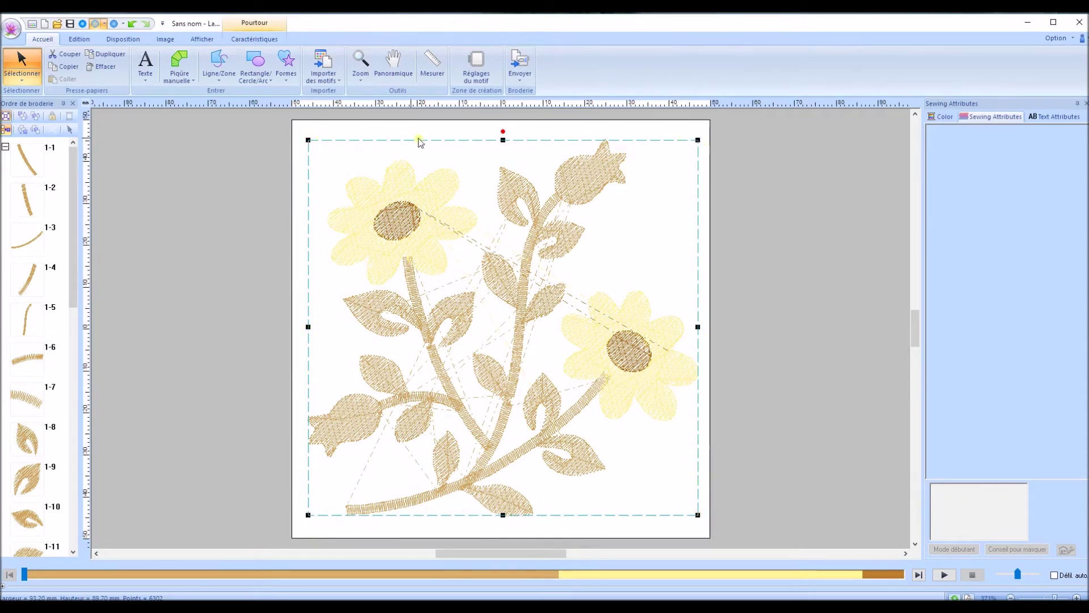
pyautogui.rightClick(408, 243)
pyautogui.click(450, 260)
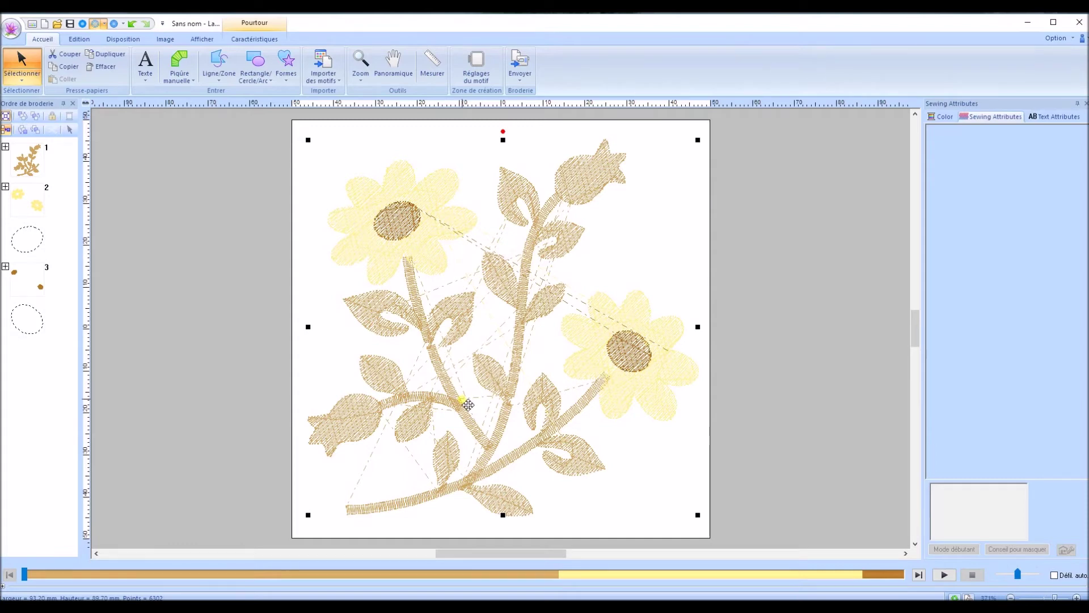
pyautogui.click(717, 424)
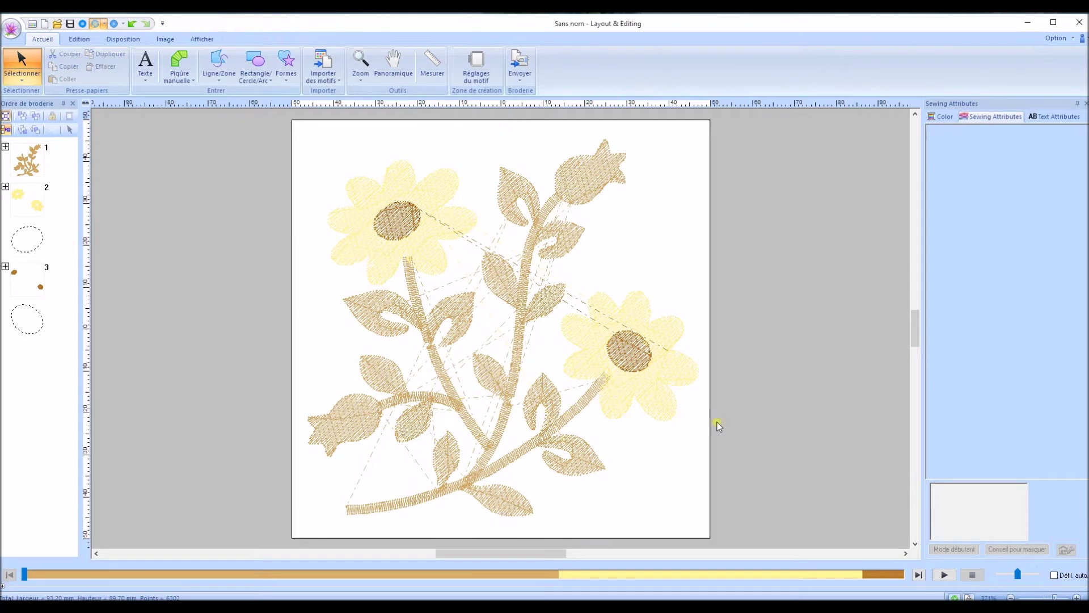
pyautogui.click(481, 440)
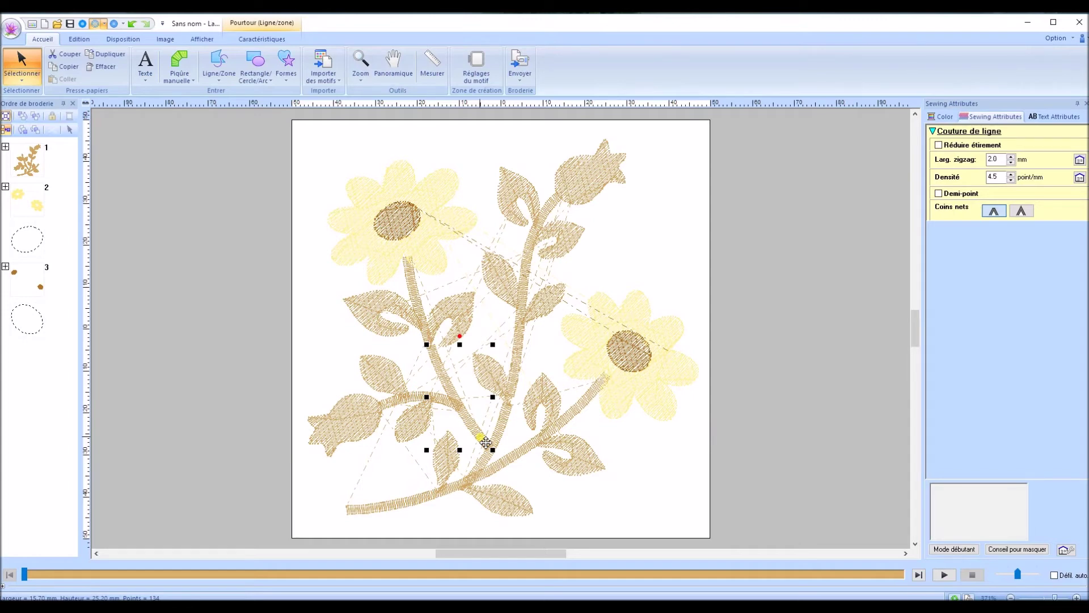
# - Recolour the lower segment of the upper-left flower's stem to the red thread 800 (ROUGE)
pyautogui.click(950, 117)
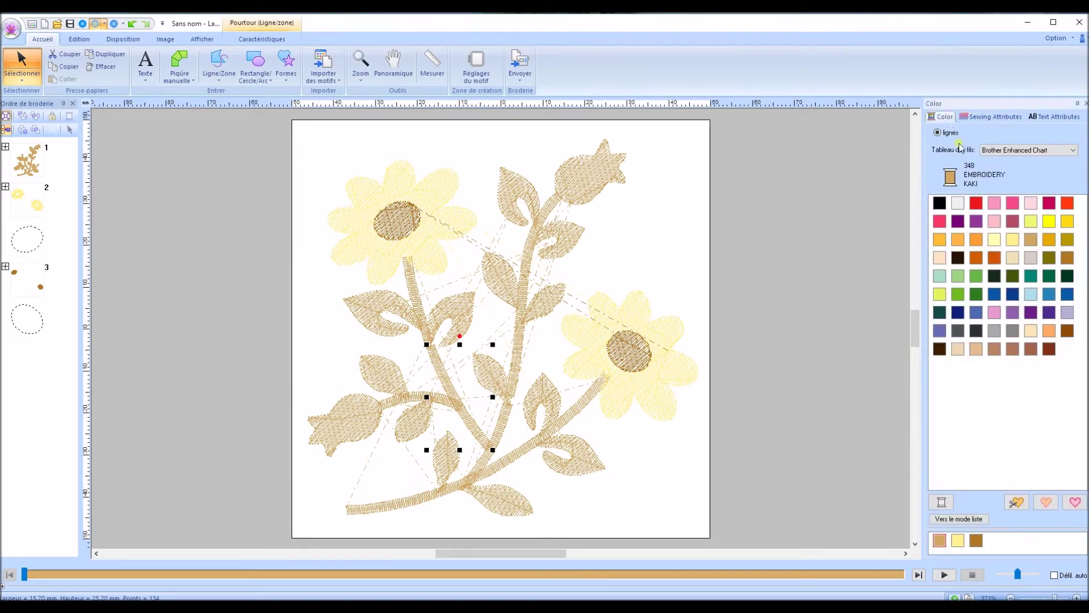
pyautogui.click(976, 205)
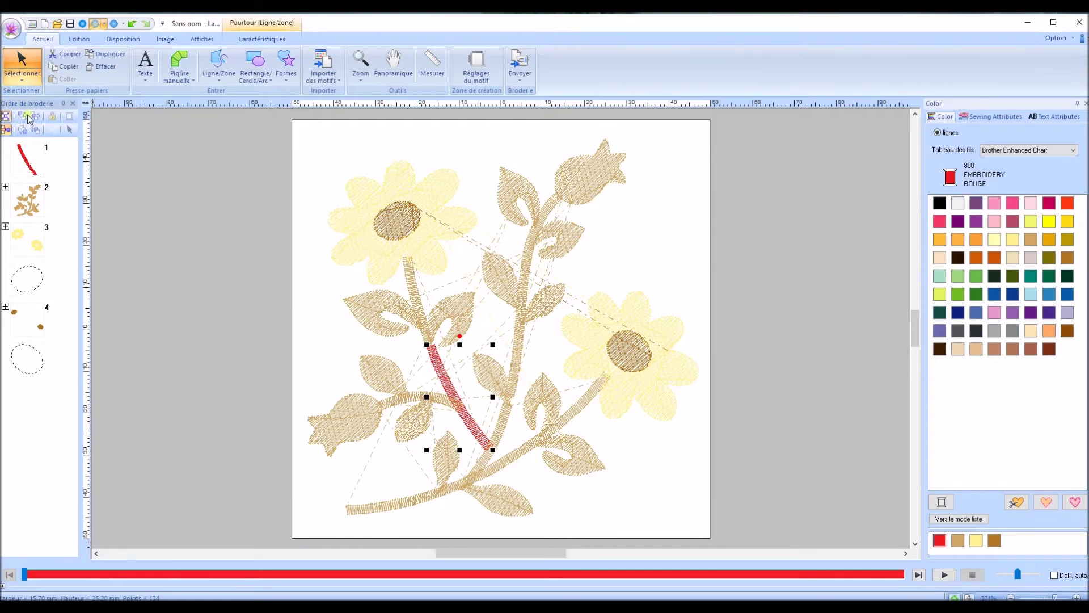
# - Swap the lower stem segment's entry and exit points so stitching starts at its bottom end and finishes at its upper end
pyautogui.click(22, 81)
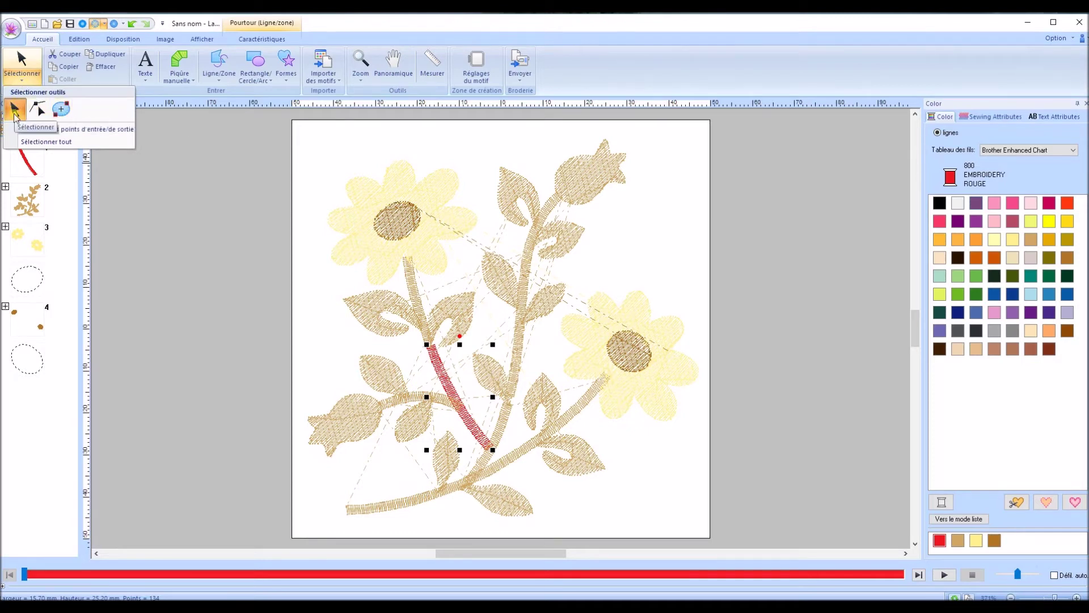
pyautogui.click(38, 108)
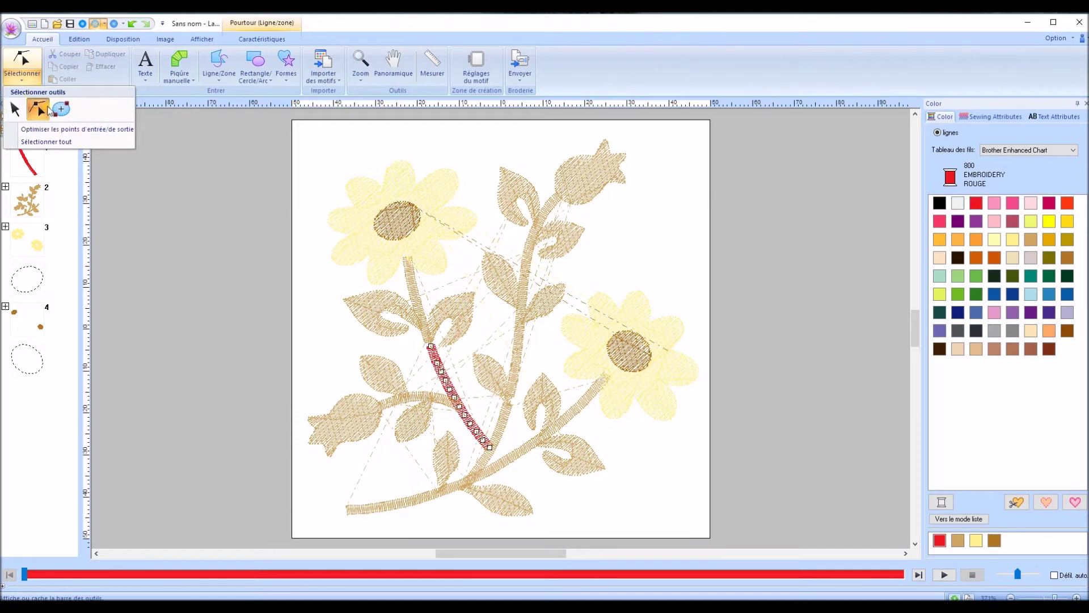
pyautogui.click(67, 113)
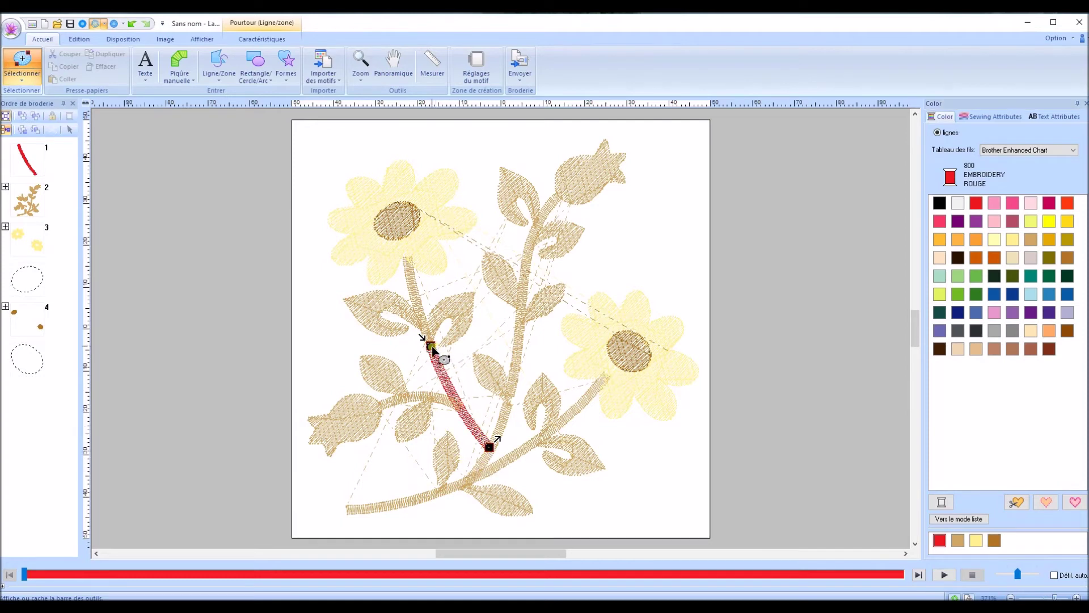
pyautogui.click(486, 446)
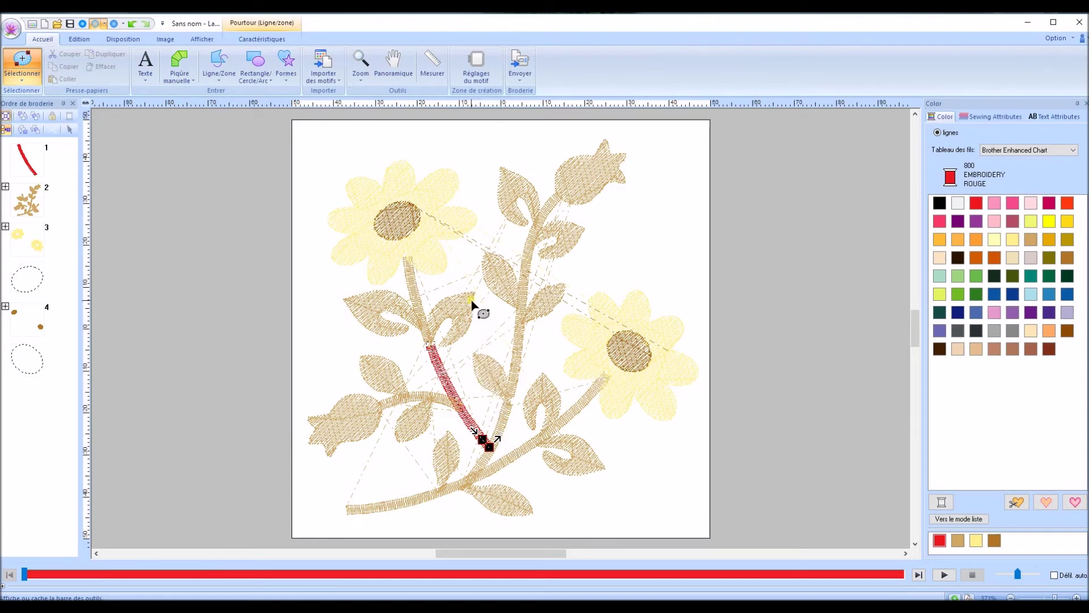
pyautogui.moveTo(485, 442); pyautogui.dragTo(492, 451)
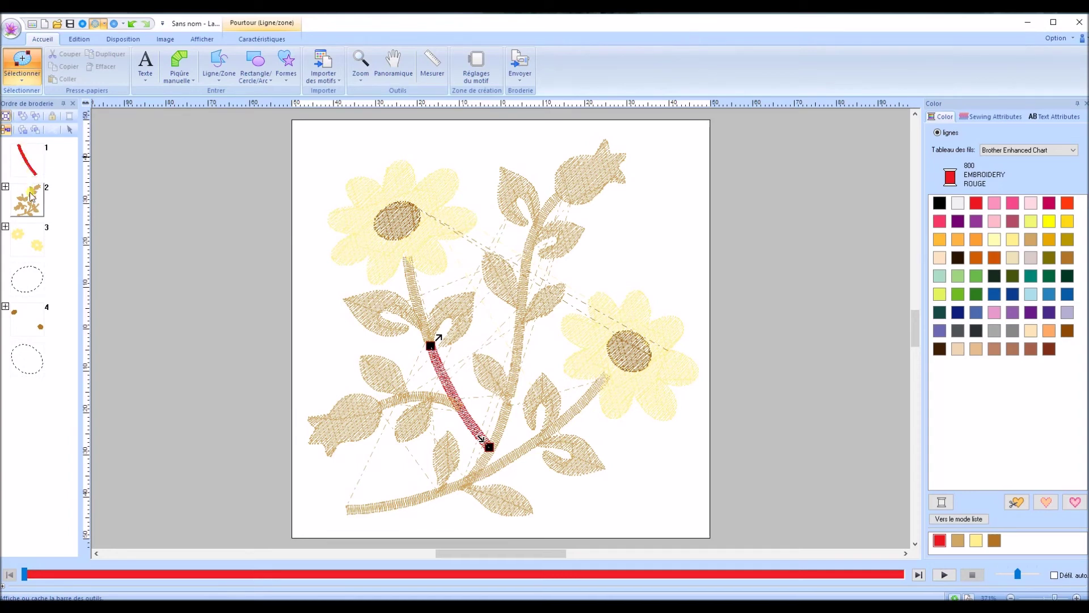
pyautogui.click(22, 83)
pyautogui.click(17, 110)
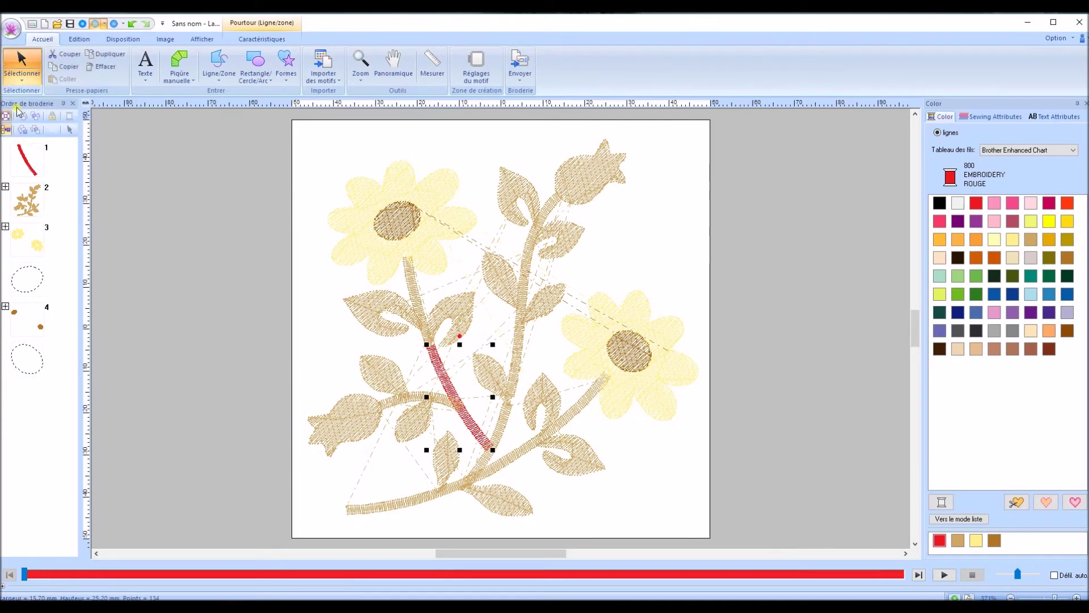
# - Recolour the upper segment of the upper-left flower's stem to the same red thread, and check both red segments individually in the sewing order
pyautogui.click(412, 285)
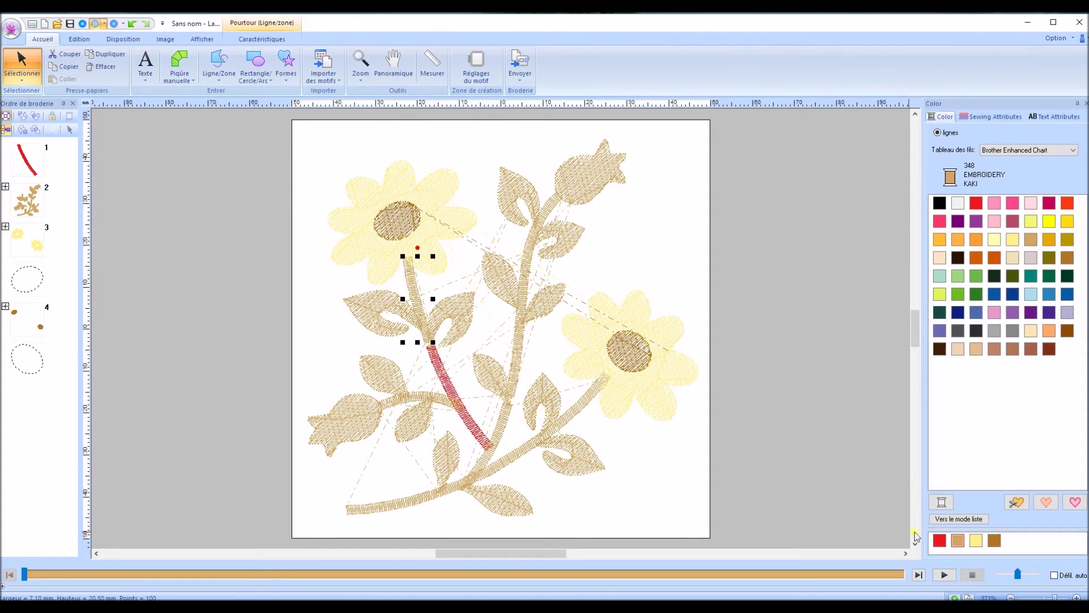
pyautogui.click(940, 540)
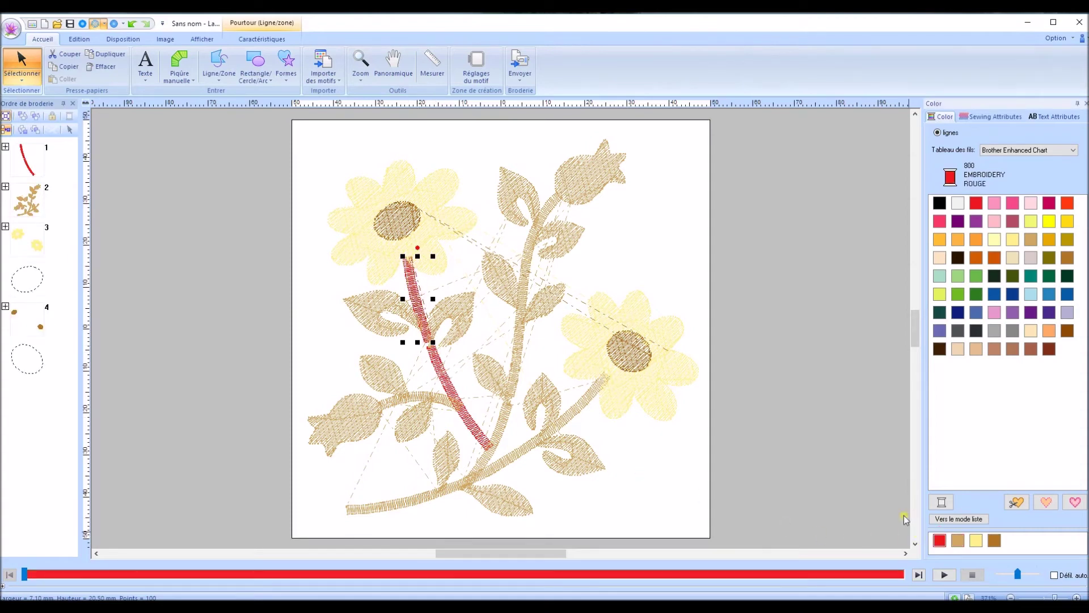
pyautogui.click(5, 147)
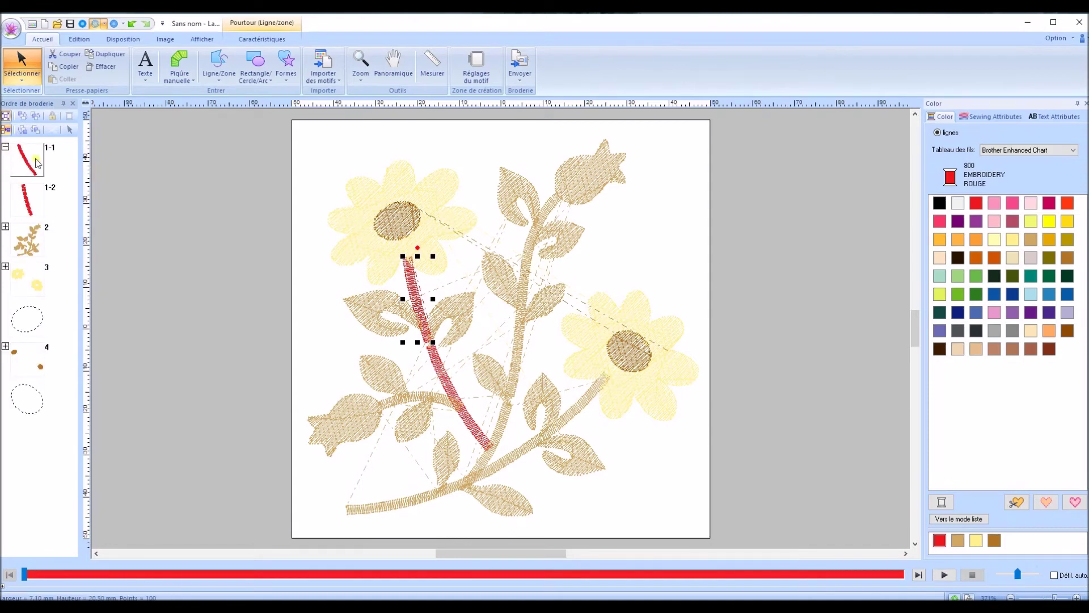
pyautogui.click(27, 159)
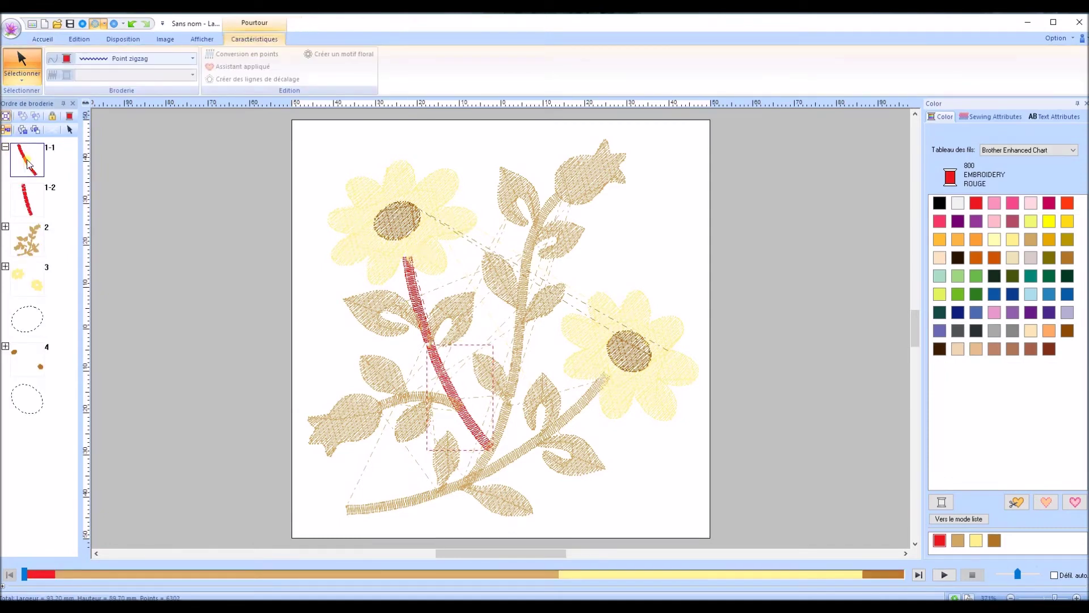
pyautogui.click(28, 199)
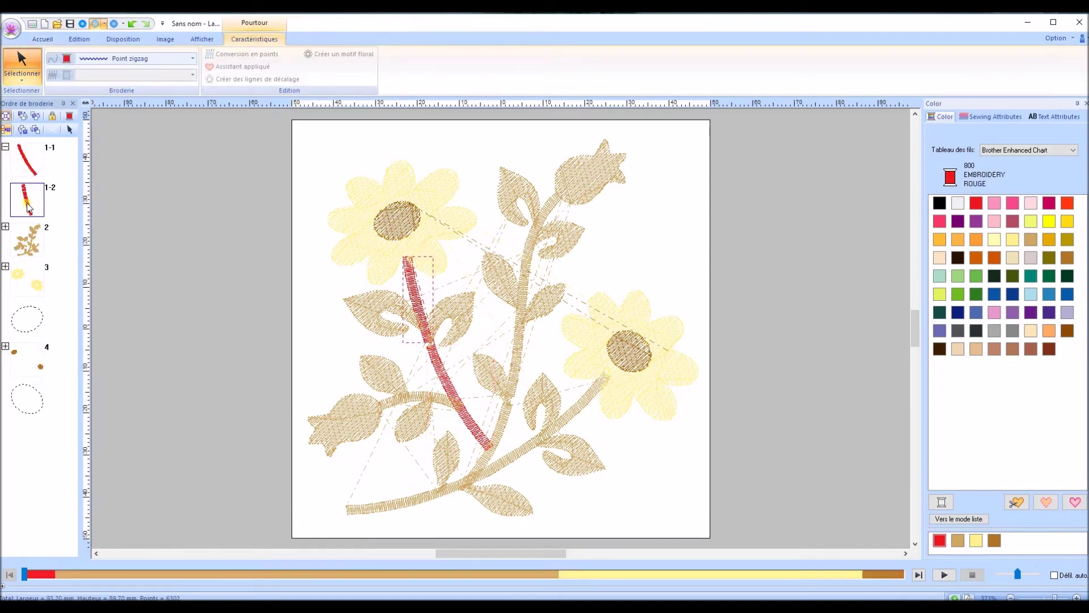
# - Swap the upper stem segment's entry and exit points so stitching starts at its lower end and finishes at the flower
pyautogui.click(23, 83)
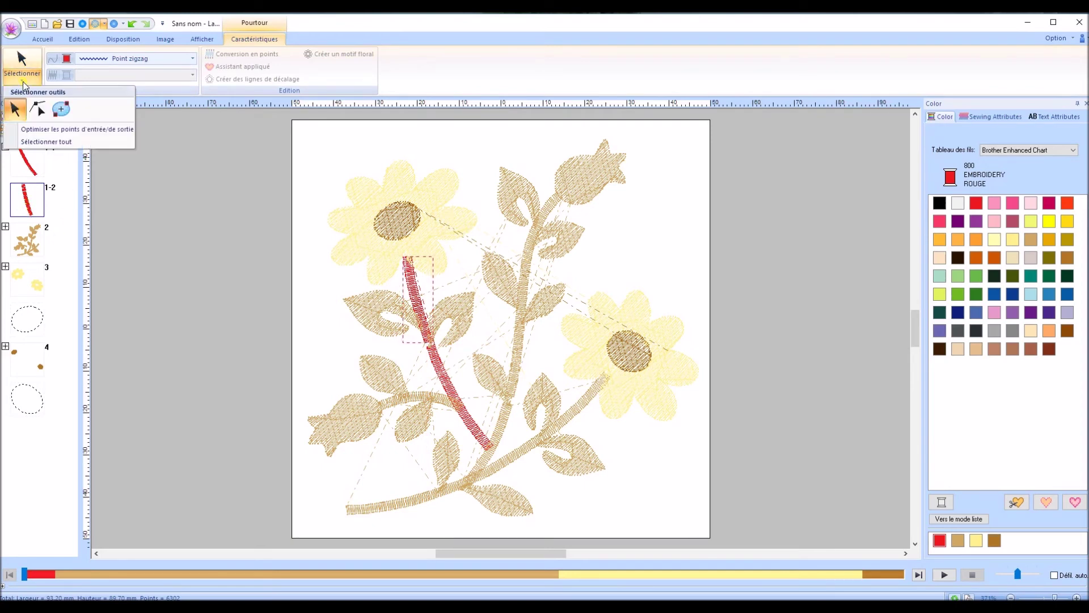
pyautogui.click(62, 110)
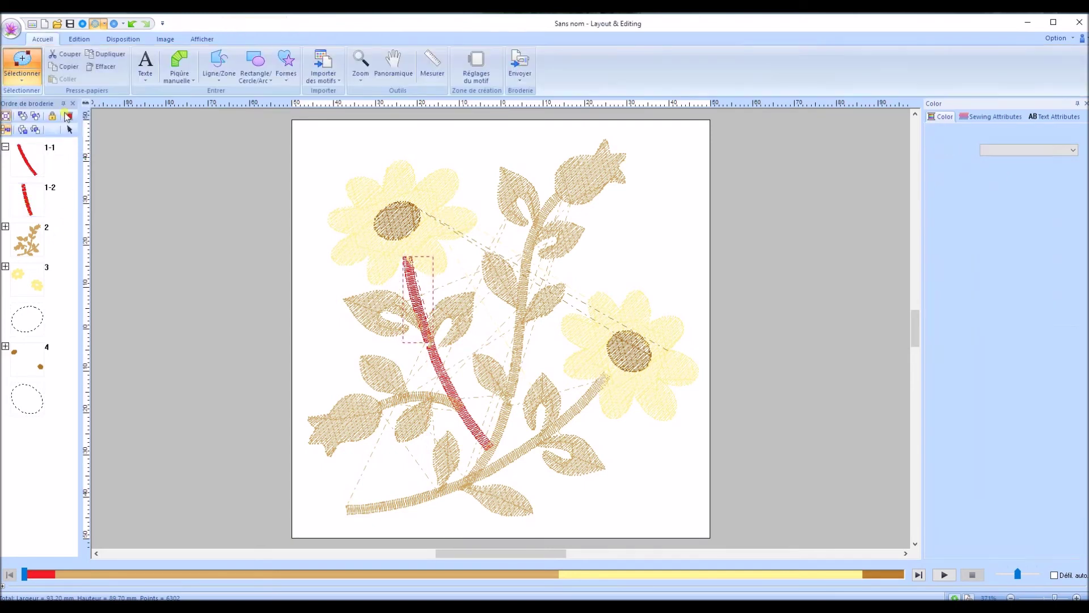
pyautogui.click(417, 291)
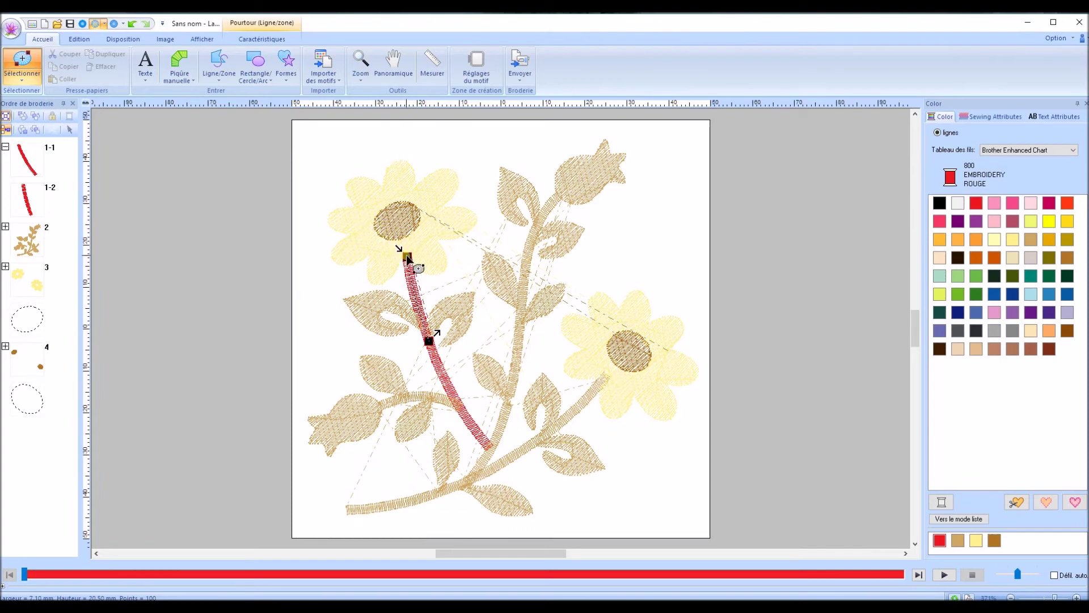
pyautogui.click(420, 327)
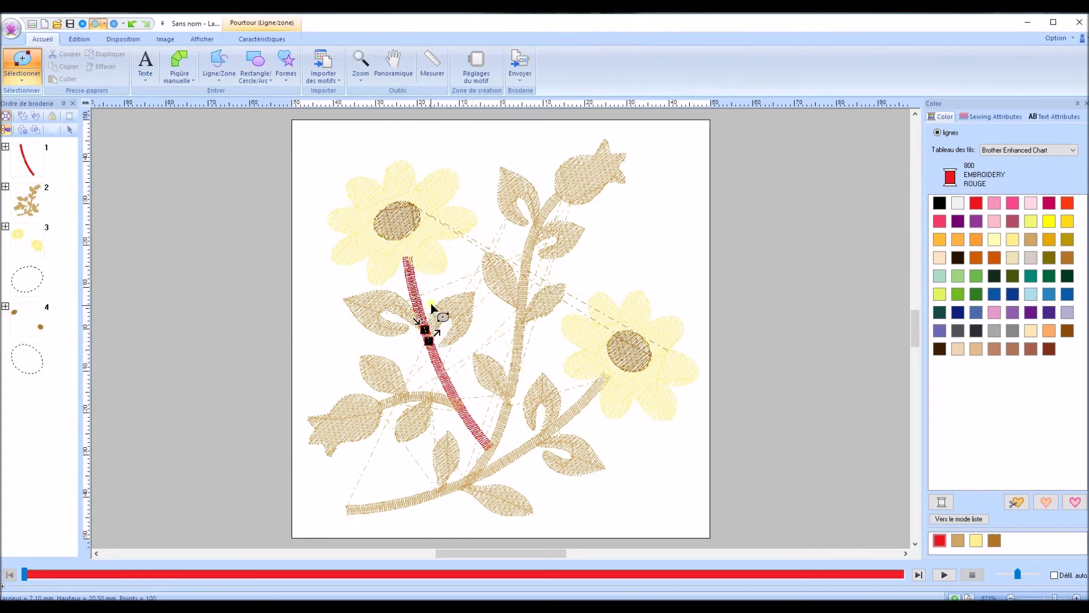
pyautogui.click(431, 255)
pyautogui.click(429, 340)
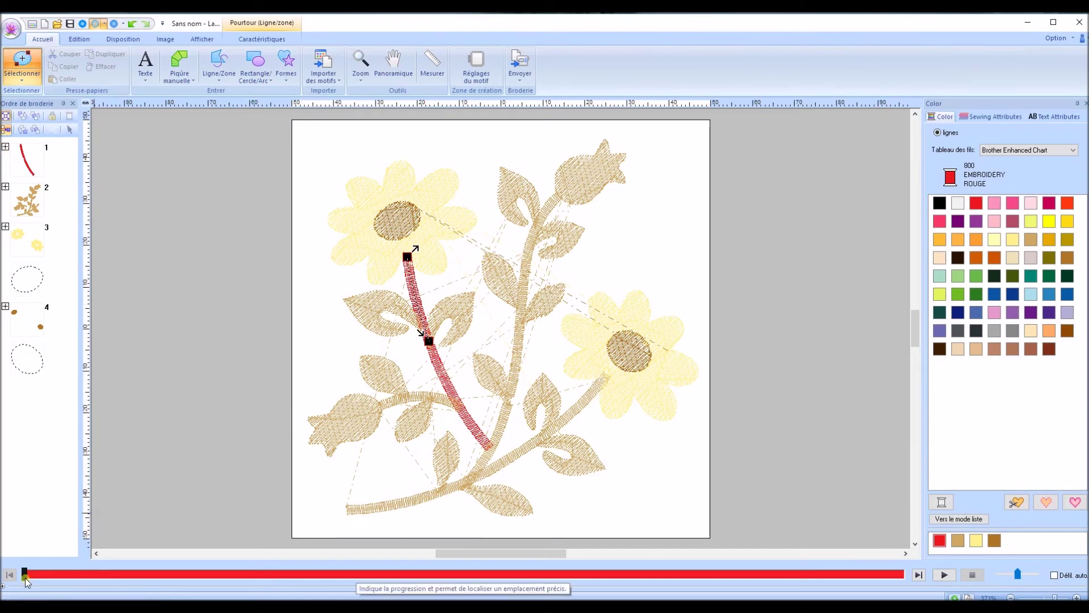
pyautogui.click(21, 81)
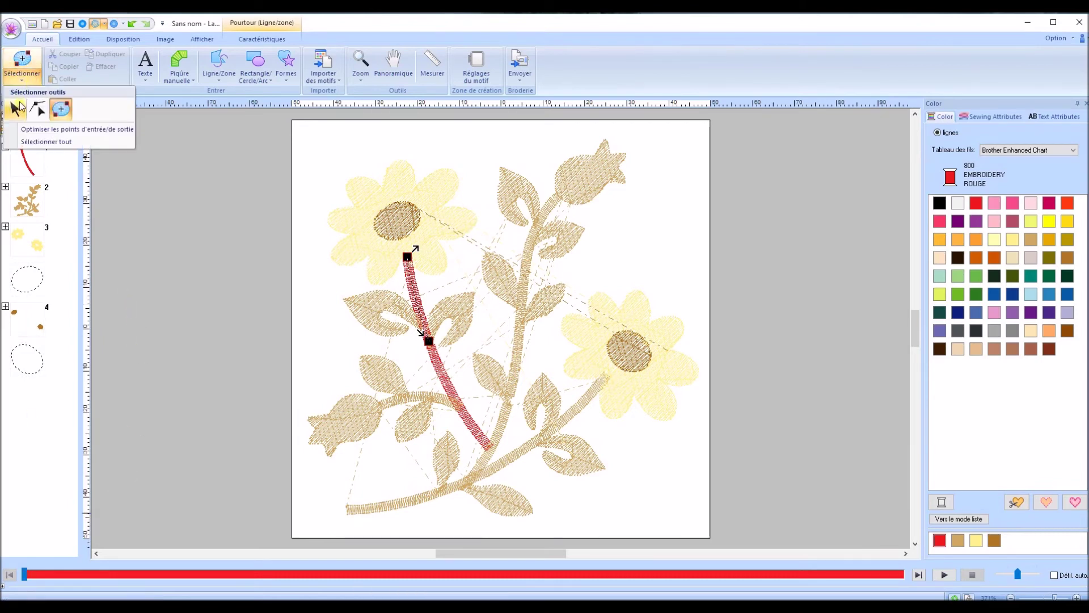
pyautogui.click(38, 143)
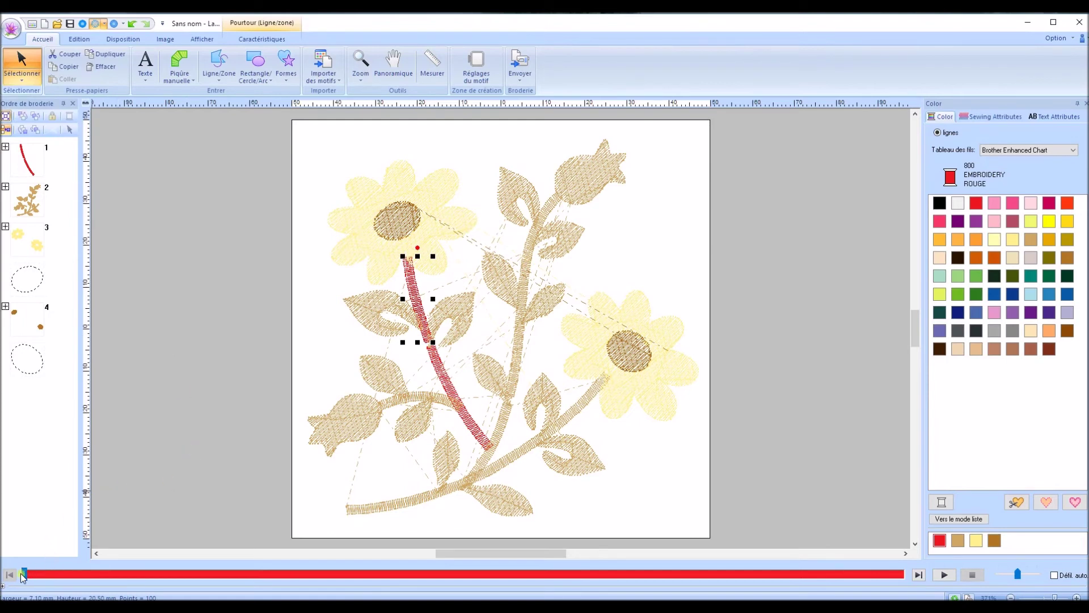
# - Simulate the stitching of the two red stem segments to check their sewing direction, and return to the full design
pyautogui.click(159, 496)
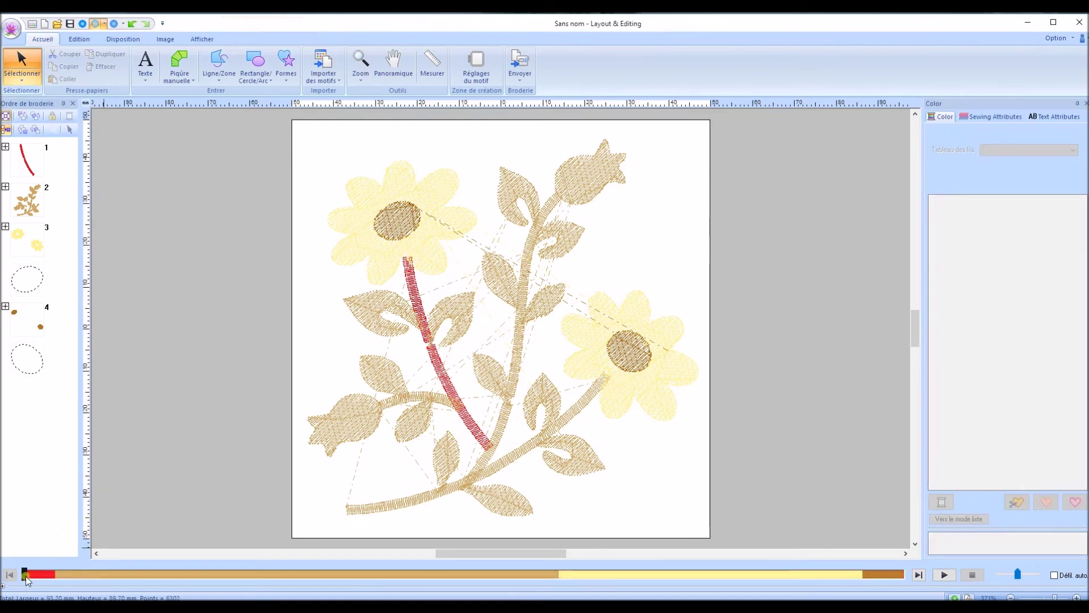
pyautogui.moveTo(25, 576); pyautogui.dragTo(54, 580)
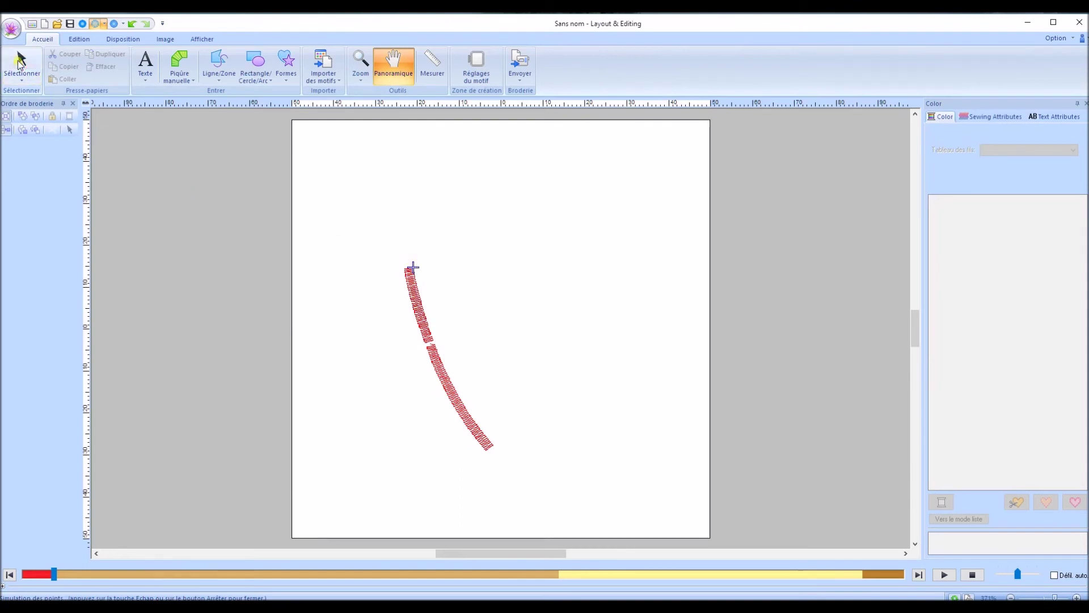
pyautogui.click(22, 63)
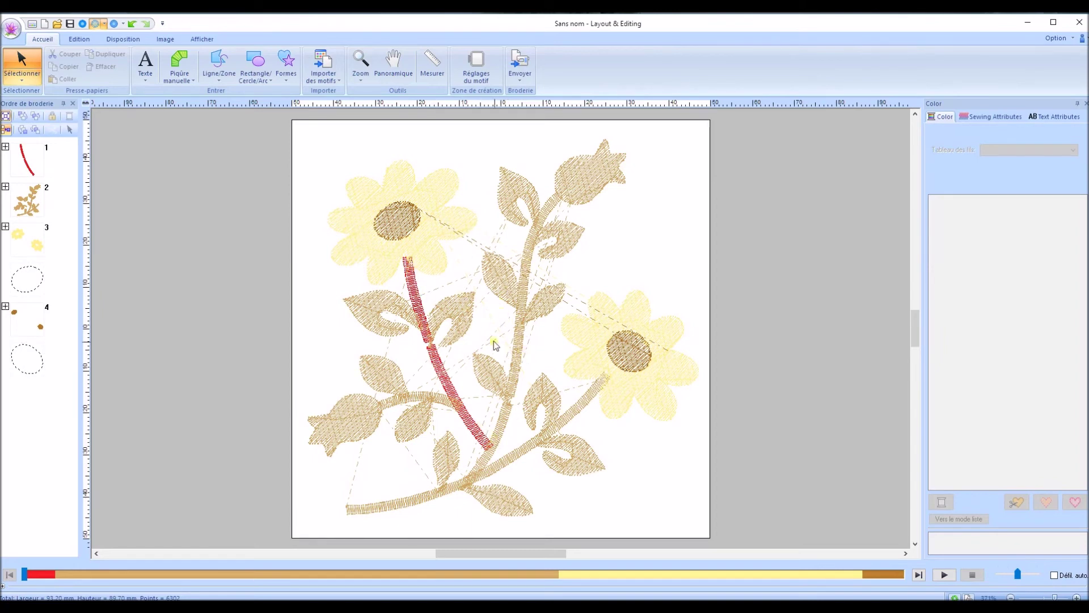
# - Recolour the leaf left of the red stem to red 800 and move it into the first colour group of the sewing order
pyautogui.doubleClick(33, 200)
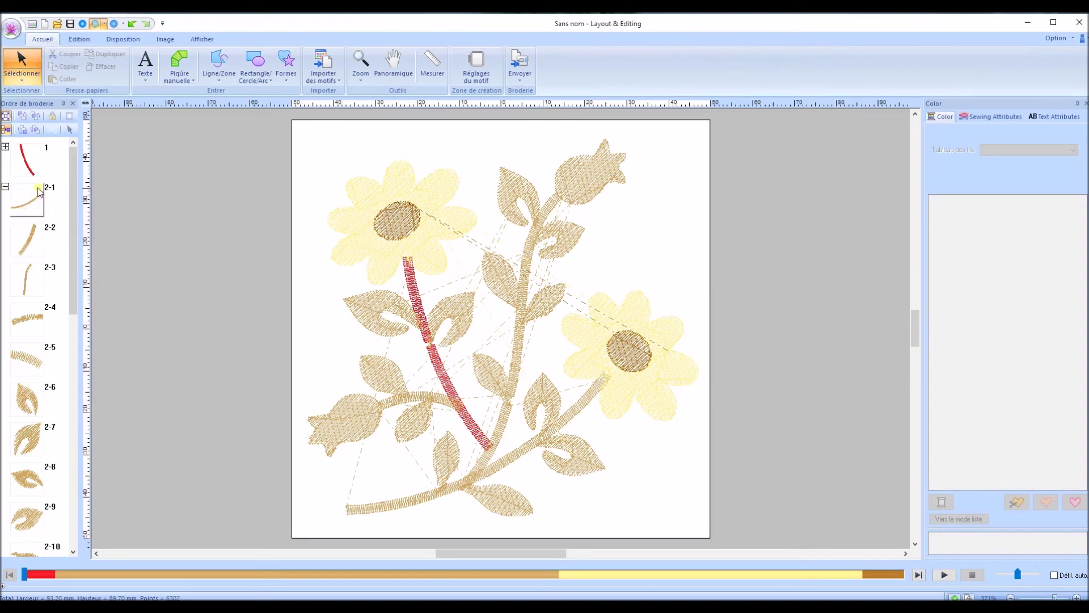
pyautogui.click(37, 207)
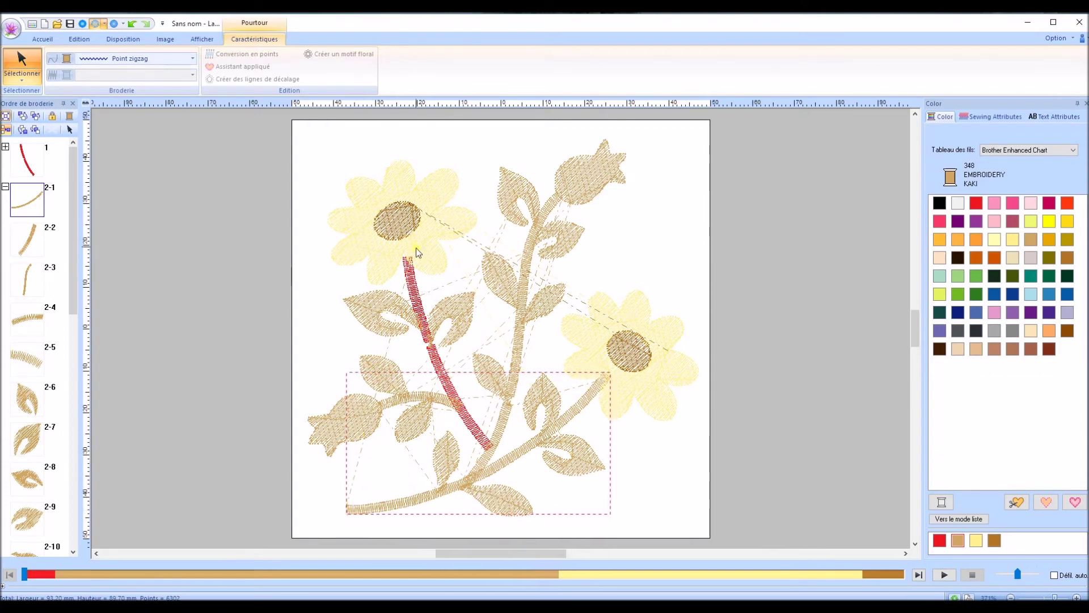
pyautogui.click(360, 308)
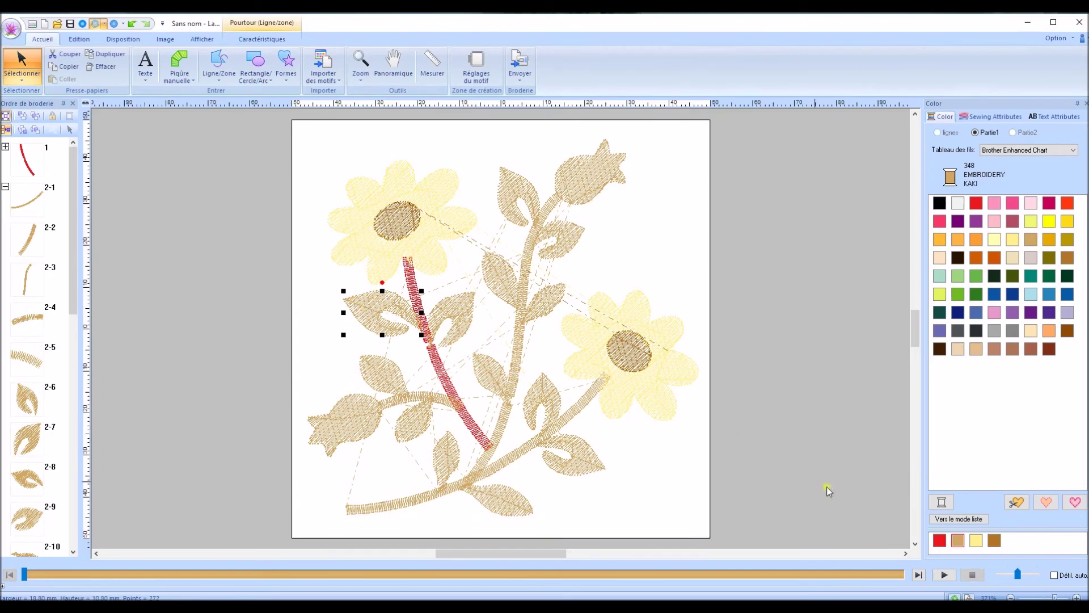
pyautogui.click(941, 541)
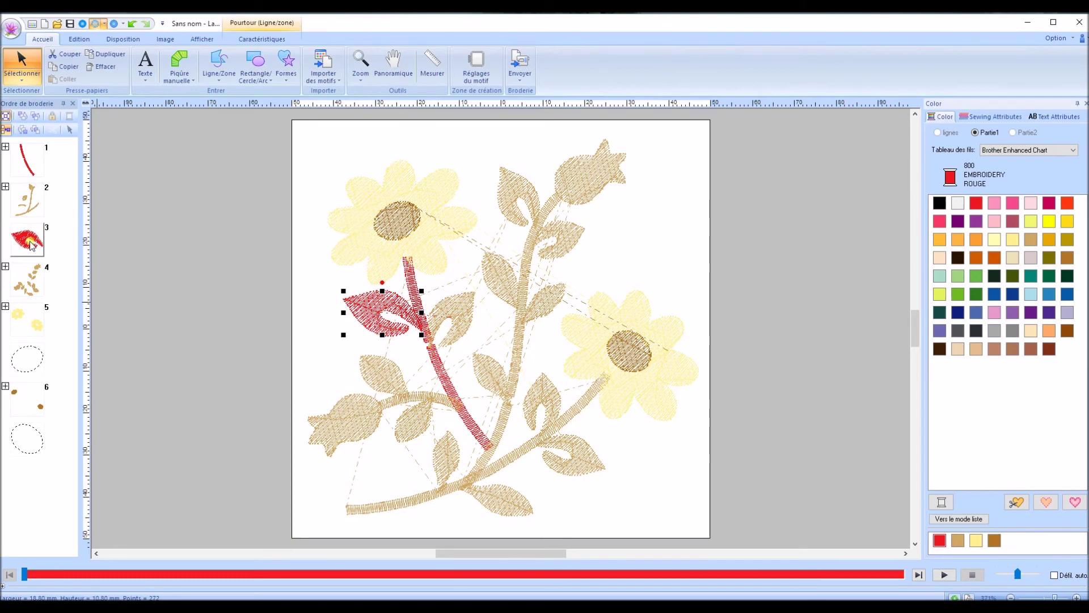
pyautogui.moveTo(31, 244); pyautogui.dragTo(32, 190)
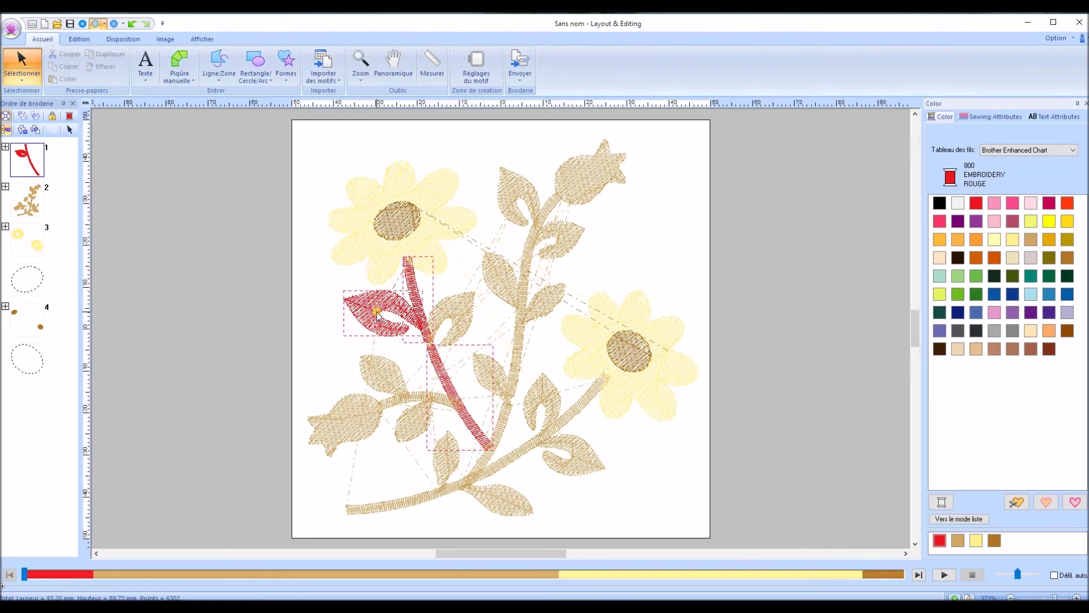
# - Show the stitch entry and exit points of the red leaf left of the stem, and return to normal selection
pyautogui.click(22, 78)
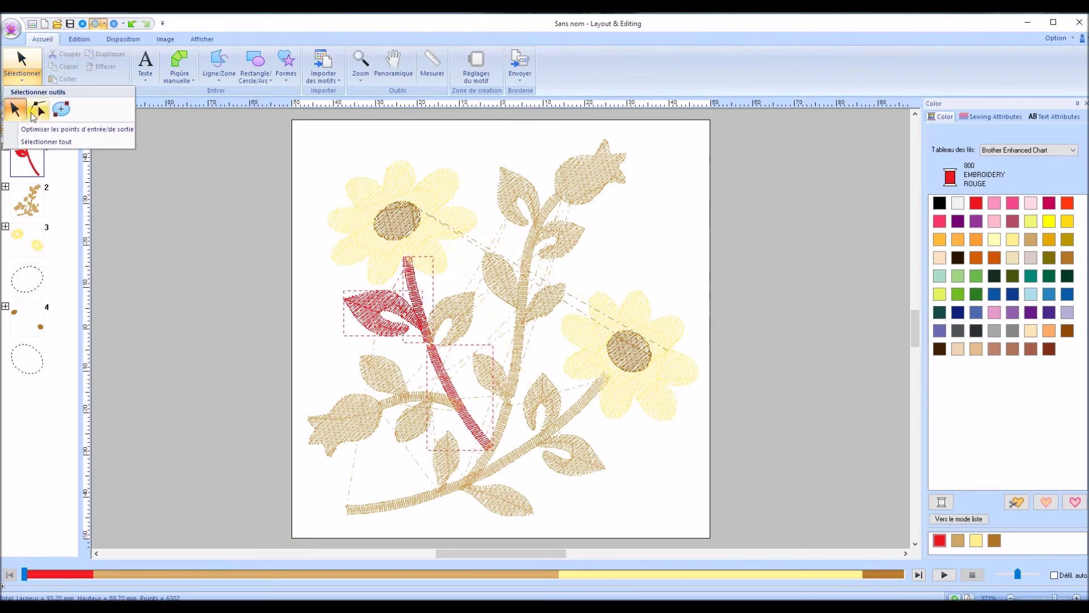
pyautogui.click(61, 109)
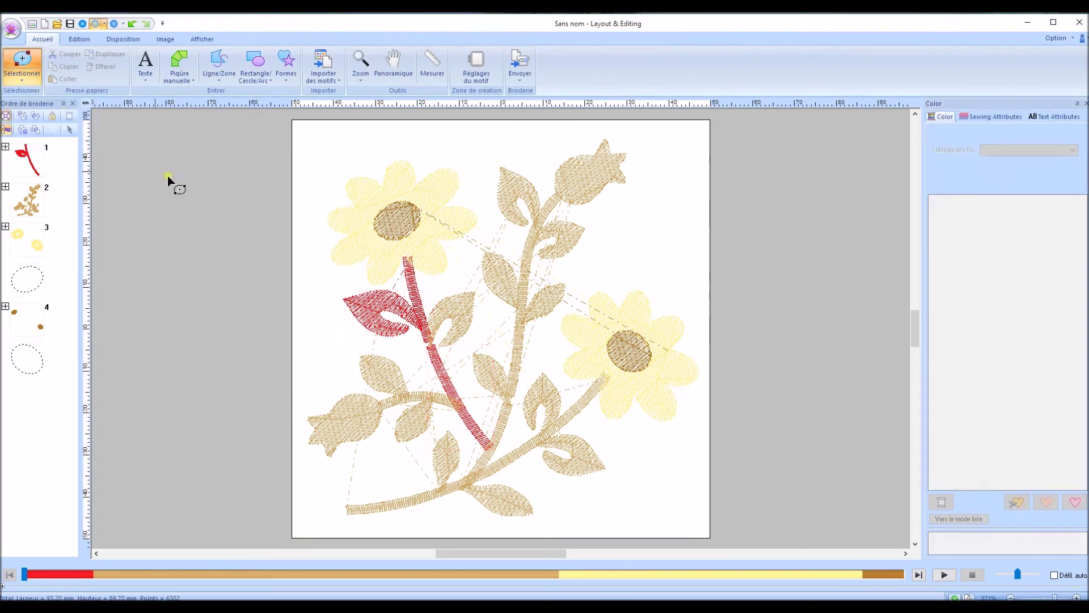
pyautogui.click(369, 307)
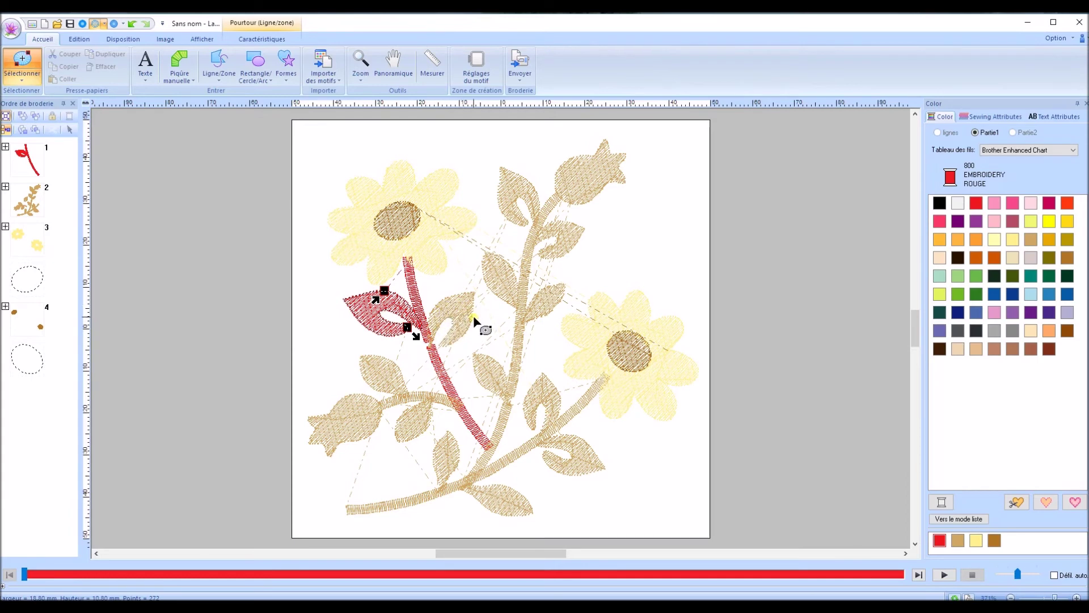
pyautogui.click(23, 83)
pyautogui.click(17, 109)
# - Recolour the leaf right of the red stem to red 800 and move it into the first colour group of the sewing order
pyautogui.click(448, 308)
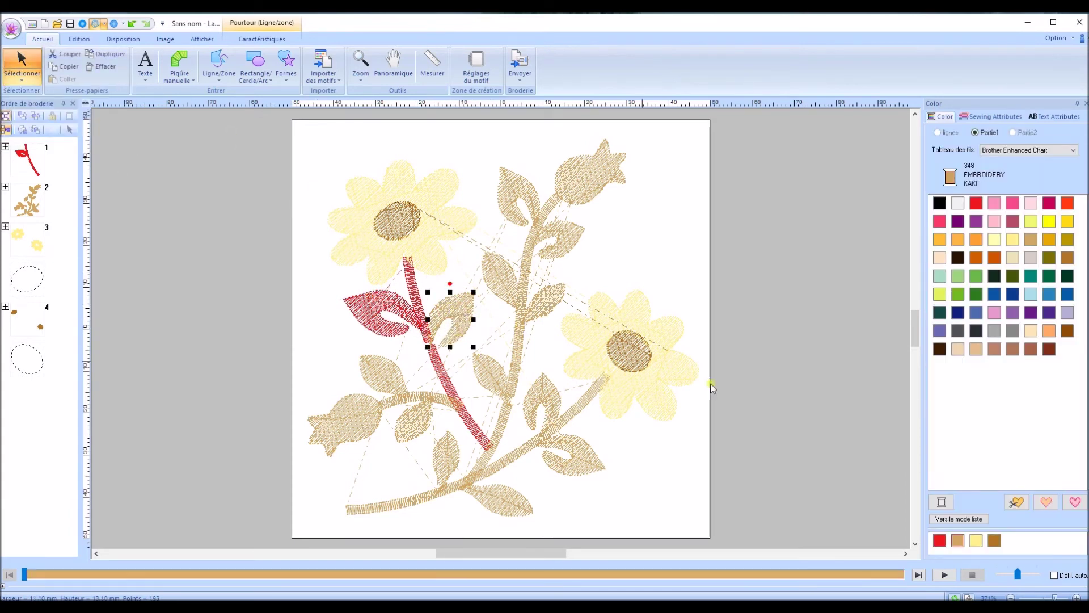
pyautogui.click(940, 539)
pyautogui.moveTo(27, 238); pyautogui.dragTo(26, 162)
# - Move the stitch entry/exit point of the leaf right of the stem from the leaf's middle to its base
pyautogui.click(22, 82)
pyautogui.click(37, 109)
pyautogui.click(454, 311)
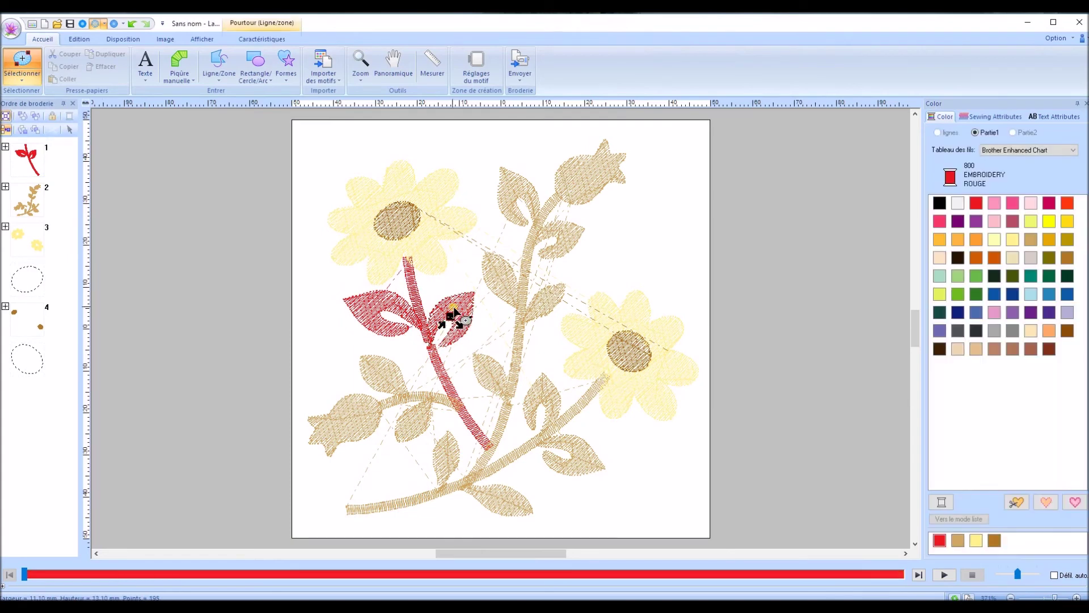
pyautogui.moveTo(413, 350); pyautogui.dragTo(392, 338)
pyautogui.moveTo(451, 316); pyautogui.dragTo(441, 346)
# - Recolour the small leaf above the left side branch to red 800, in the first colour group of the sewing order
pyautogui.click(384, 374)
pyautogui.click(939, 540)
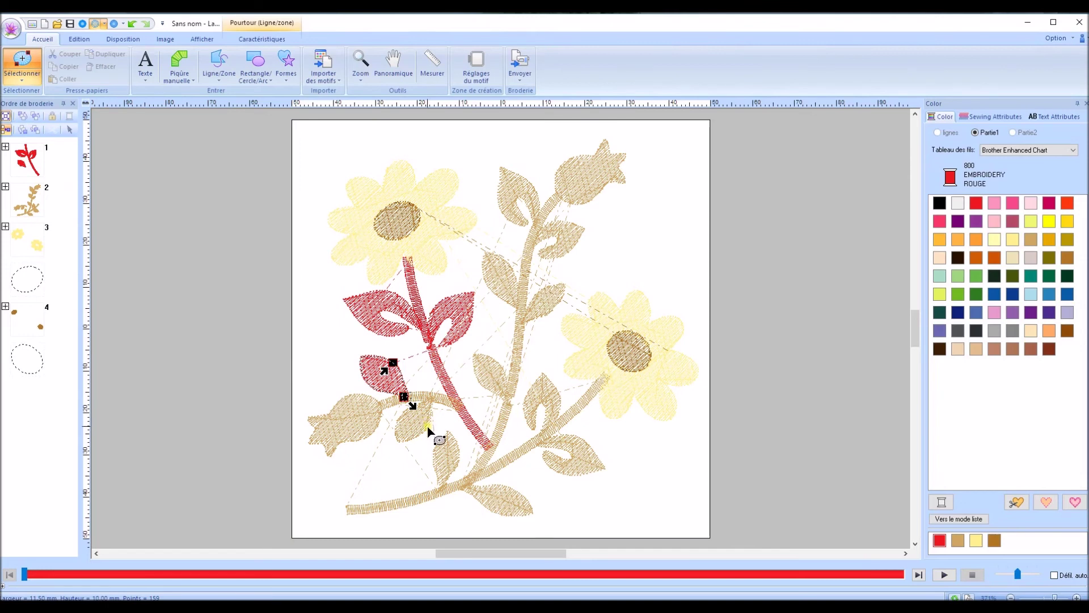
pyautogui.moveTo(424, 467); pyautogui.dragTo(389, 478)
# - Recolour the bud at the end of the left side branch to red 800 and move it into the first colour group
pyautogui.click(344, 407)
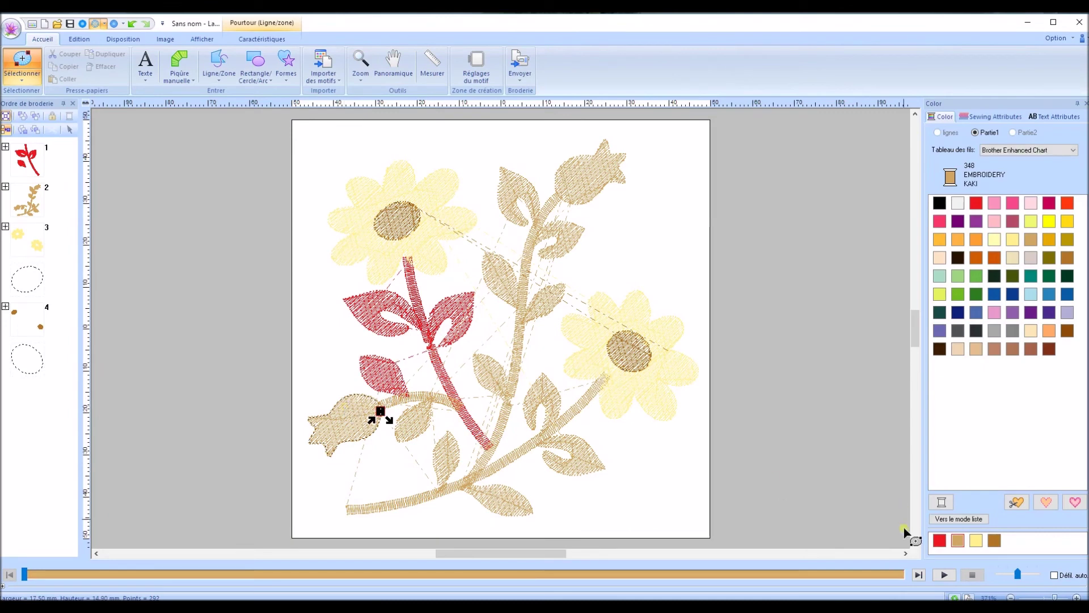
pyautogui.click(940, 540)
pyautogui.moveTo(28, 238); pyautogui.dragTo(35, 197)
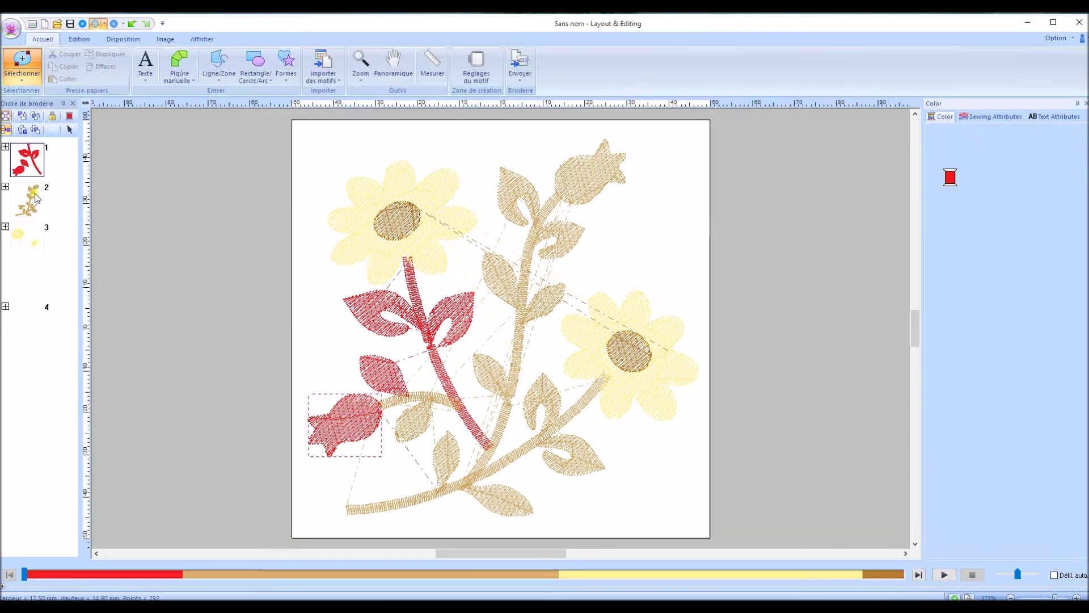
pyautogui.click(371, 423)
pyautogui.moveTo(379, 411); pyautogui.dragTo(414, 407)
# - Recolour the side branch segment next to the left bud to red 800 and move it into the first colour group
pyautogui.click(417, 398)
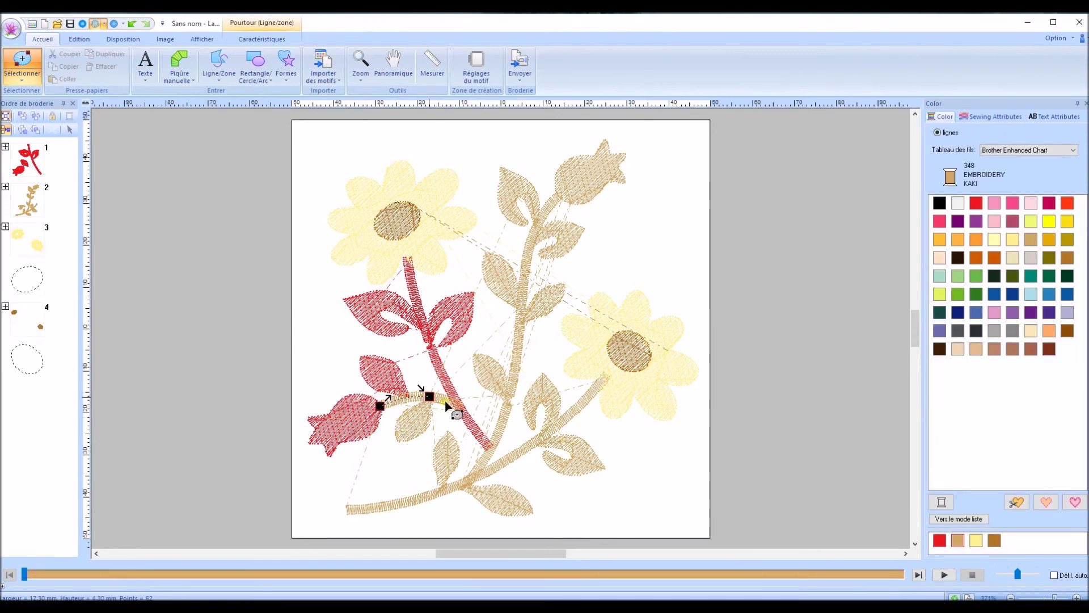
pyautogui.click(940, 540)
pyautogui.moveTo(12, 206); pyautogui.dragTo(17, 193)
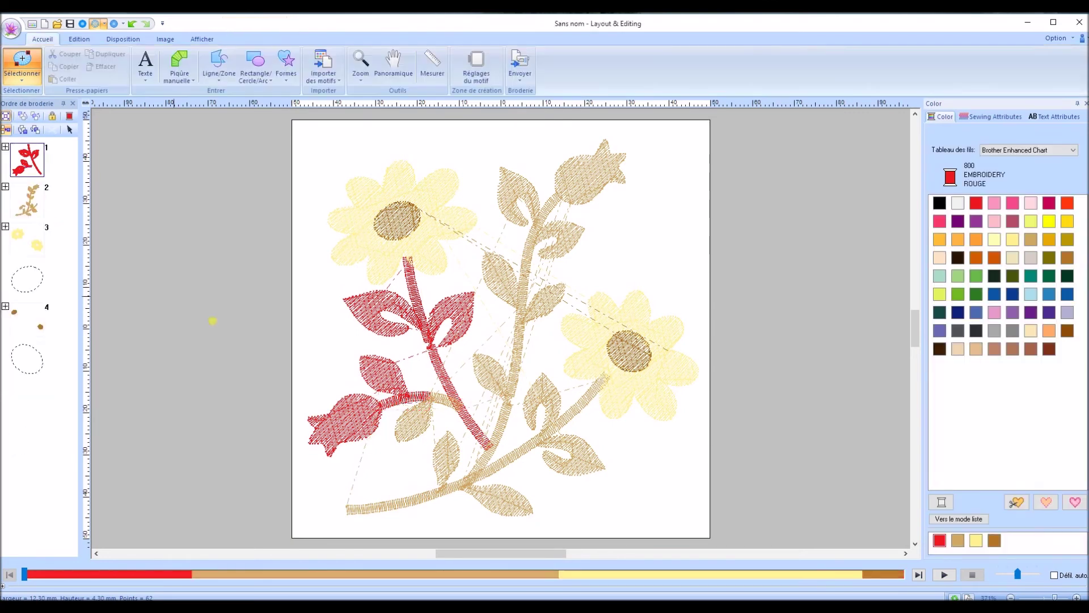
pyautogui.click(392, 405)
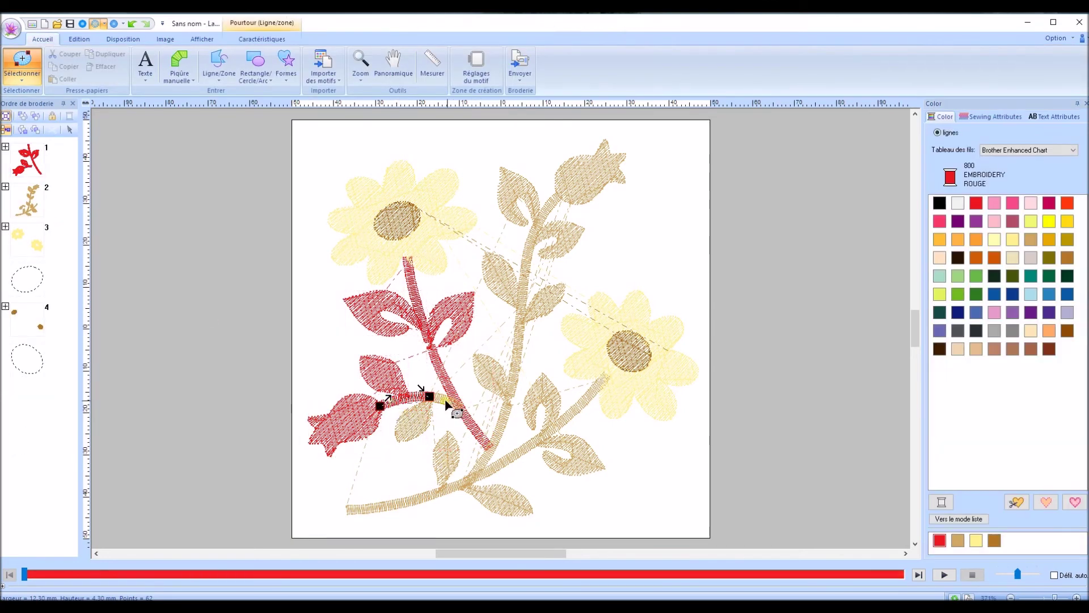
# - Recolour the leaf below the left side branch to red 800 and move it into the first colour group
pyautogui.click(415, 424)
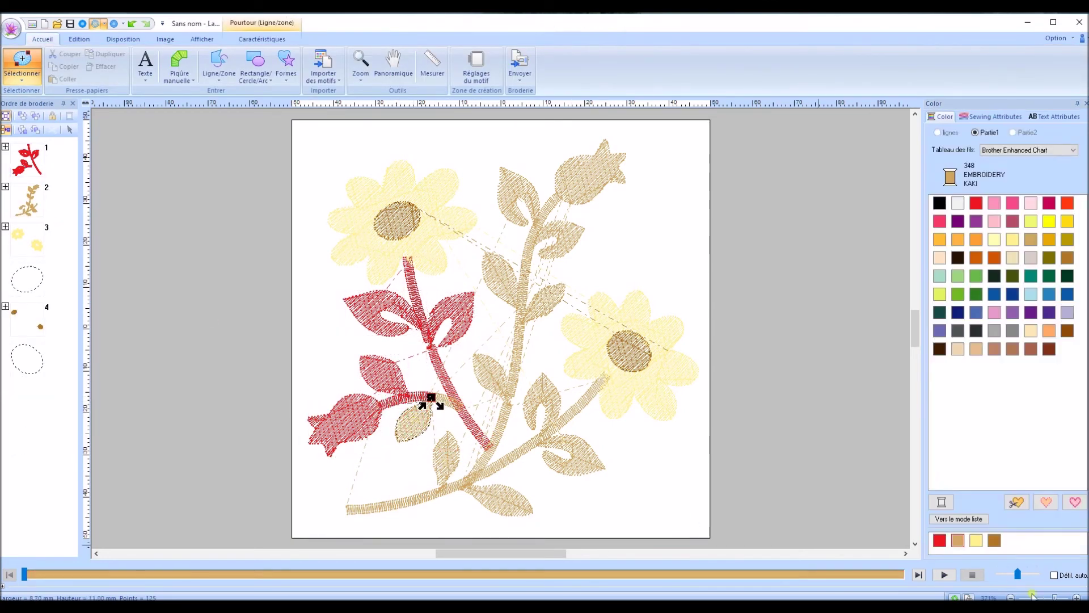
pyautogui.click(937, 540)
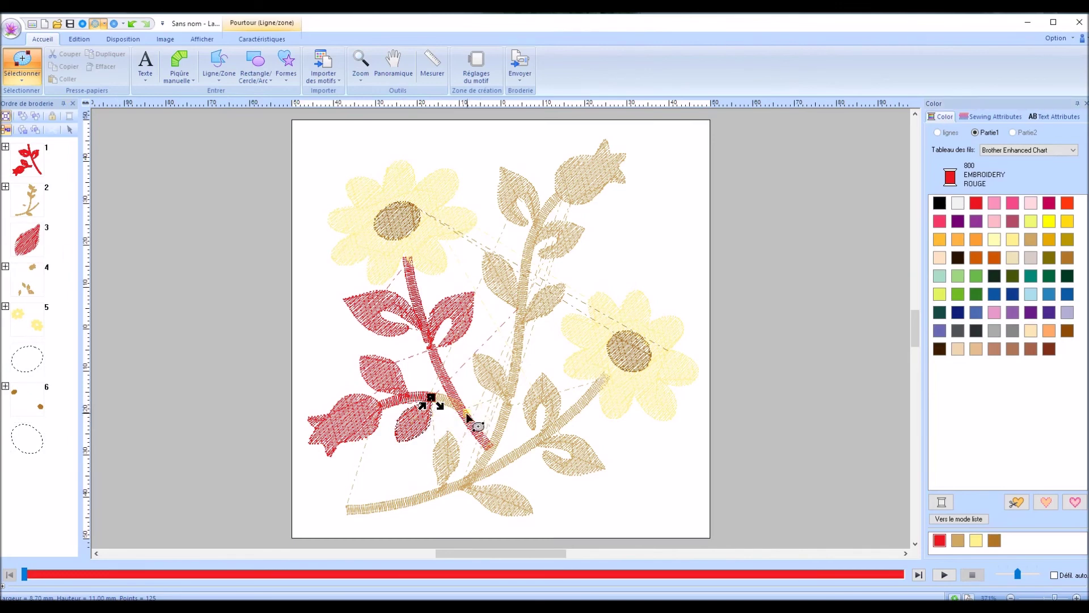
pyautogui.moveTo(28, 235); pyautogui.dragTo(27, 179)
# - Recolour the short side branch segment joining the red stem to red 800, in the first colour group, and check its entry and exit points
pyautogui.click(449, 400)
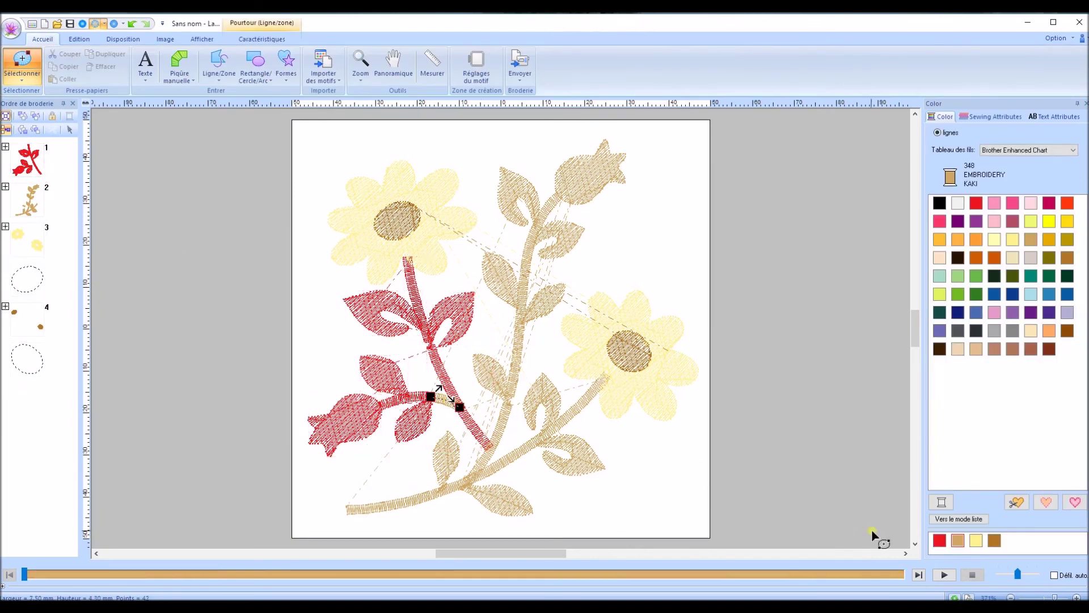
pyautogui.click(939, 541)
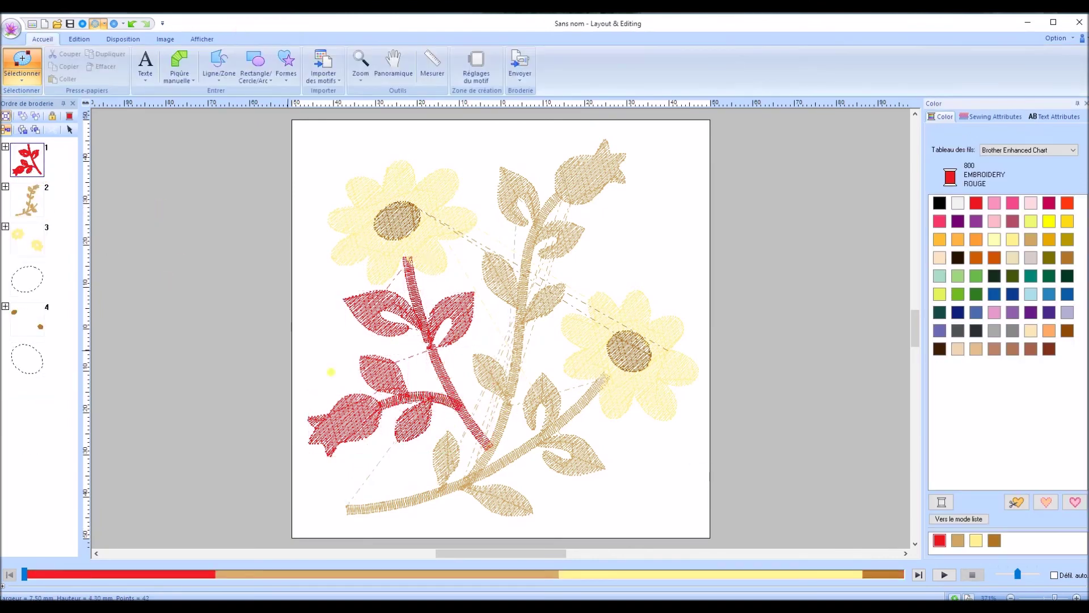
pyautogui.click(453, 405)
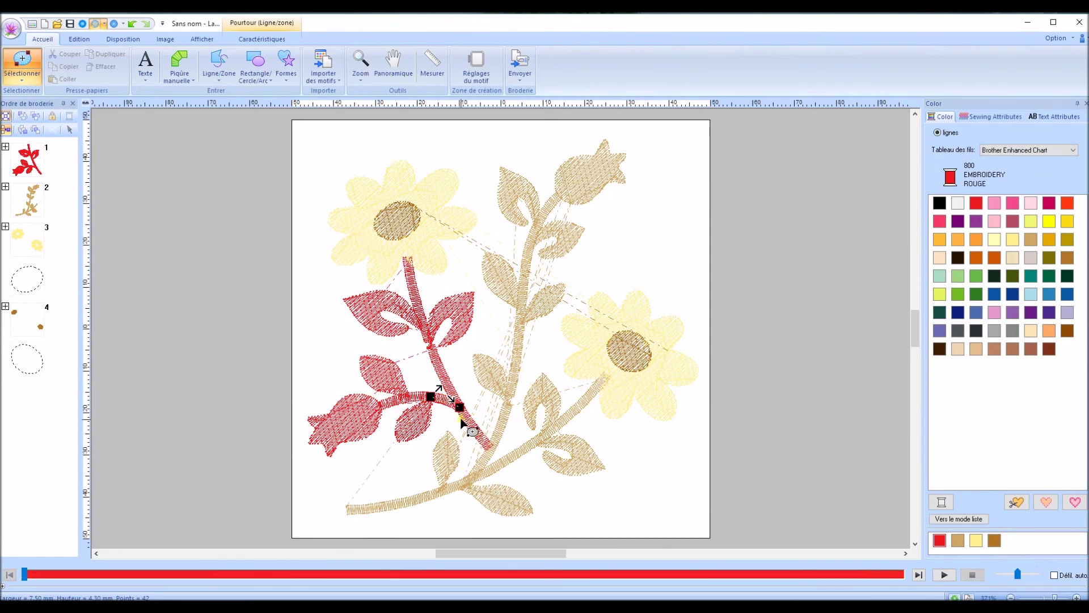
pyautogui.click(514, 468)
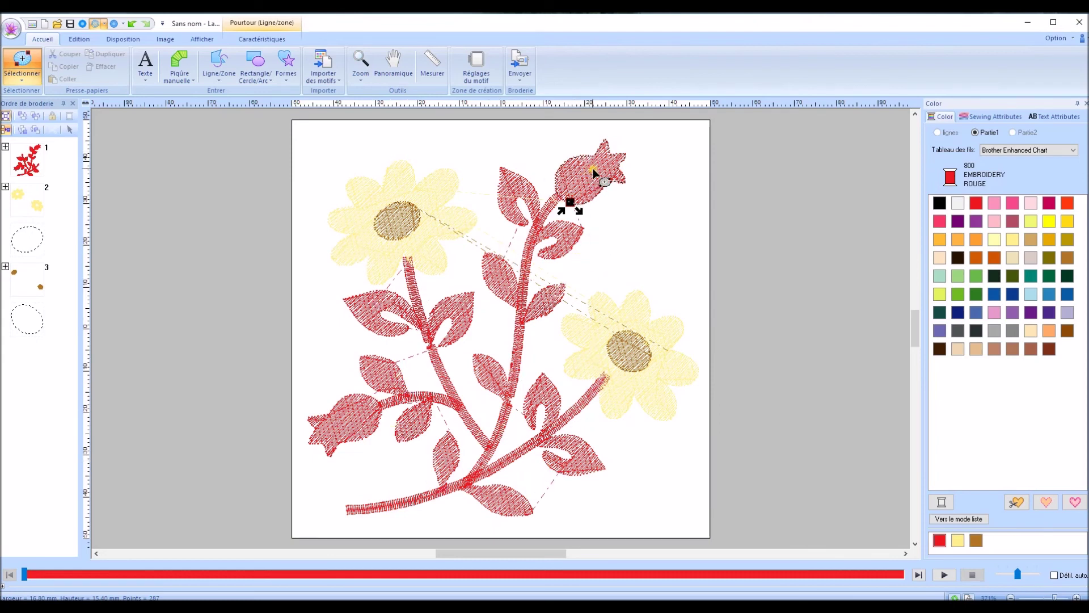
# - Recolour the whole first colour group of stems, leaves and buds to 166 Dark Highlight Taupe, and return to normal selection
pyautogui.click(21, 162)
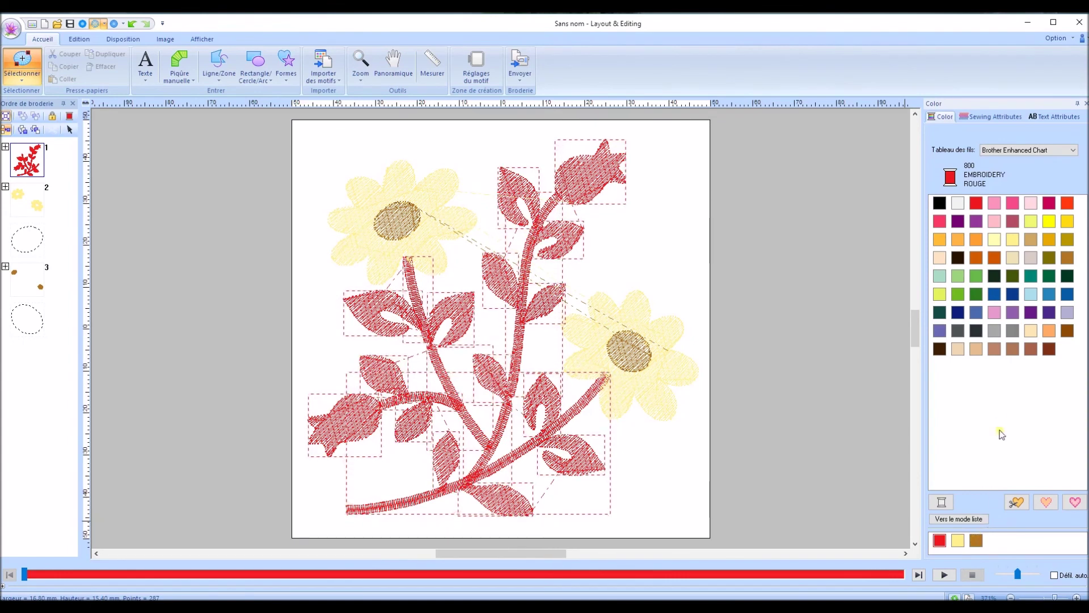
pyautogui.click(975, 349)
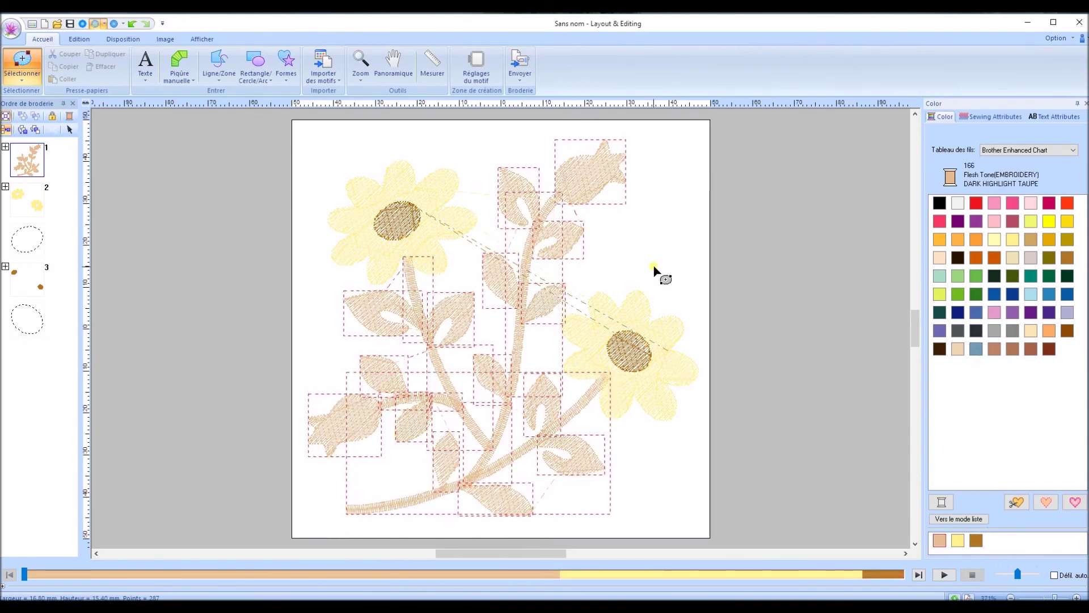
pyautogui.click(19, 85)
pyautogui.click(29, 108)
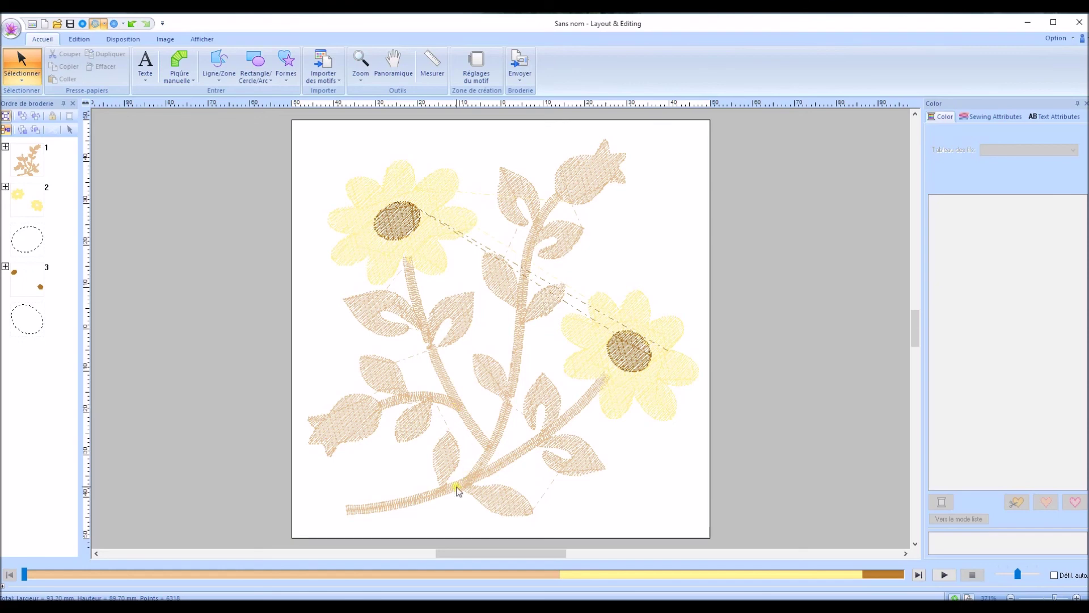
# - Show the stitch entry and exit points of the long lower stem, and examine where they lie relative to the neighbouring leaf
pyautogui.click(392, 507)
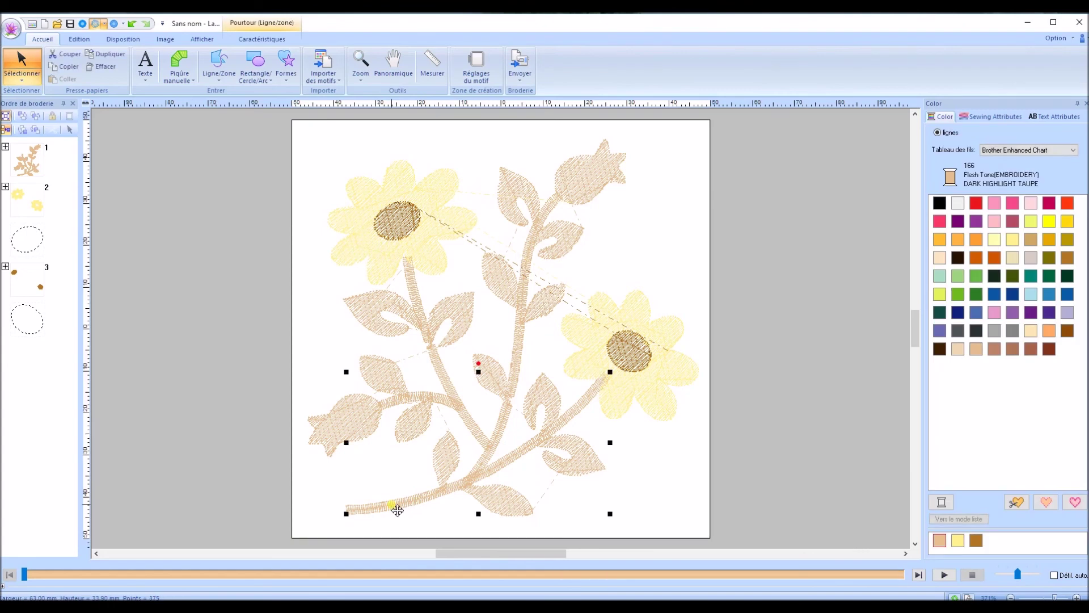
pyautogui.click(22, 80)
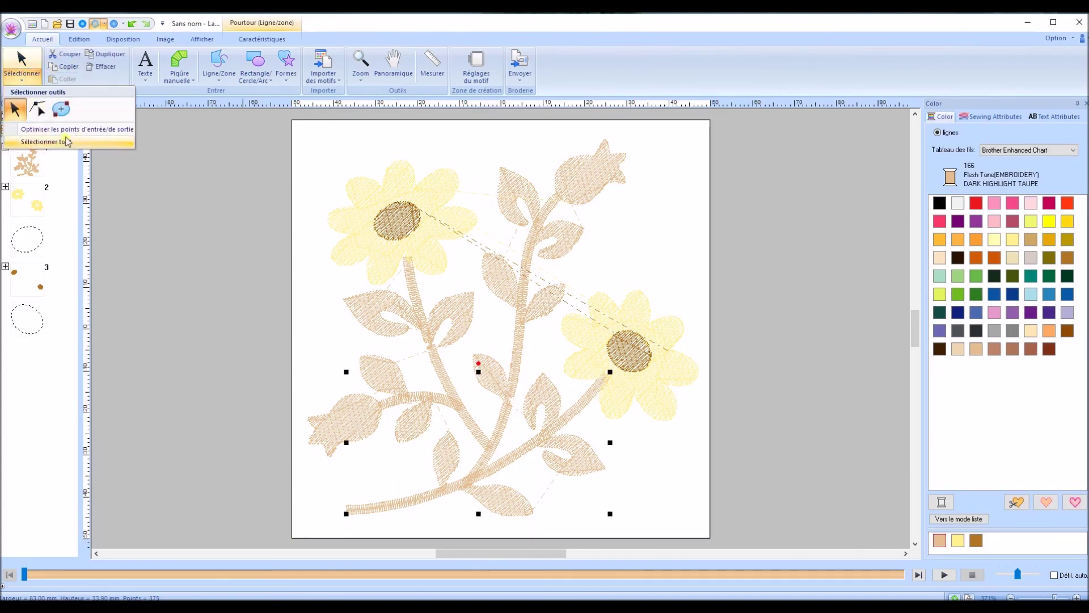
pyautogui.click(65, 108)
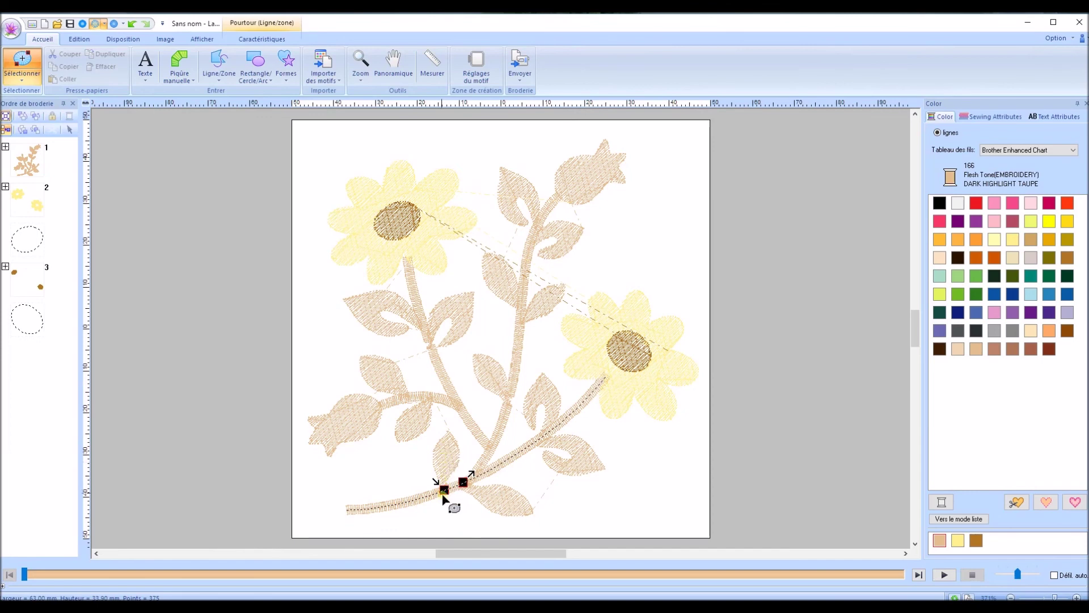
pyautogui.click(444, 490)
pyautogui.click(448, 434)
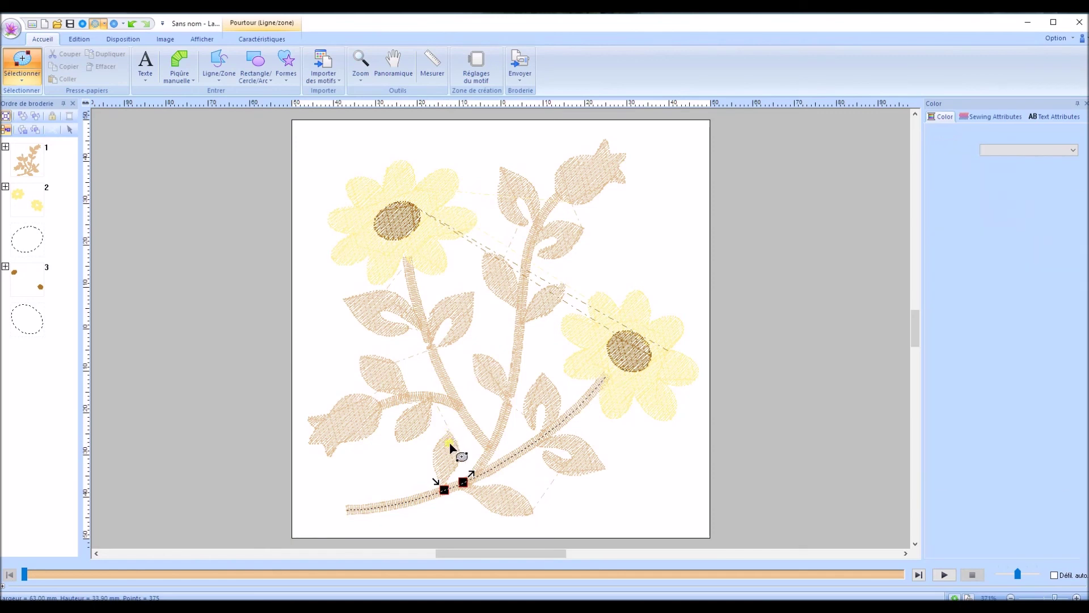
# - Try moving the stitch entry point of the long lower stem to the stem's left end, and undo the move
pyautogui.click(413, 500)
pyautogui.moveTo(444, 492); pyautogui.dragTo(345, 508)
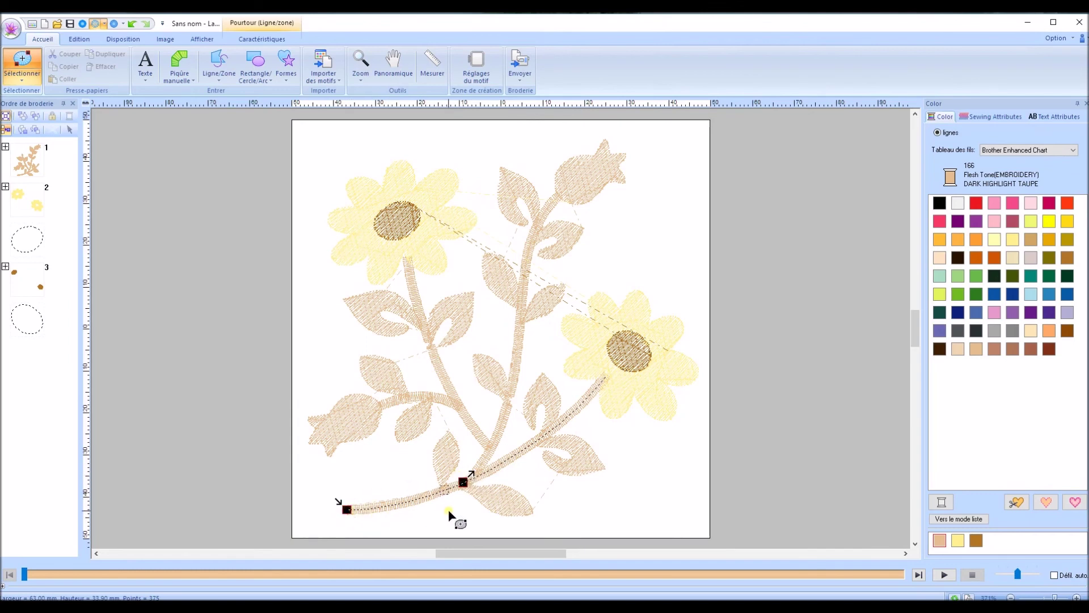
pyautogui.hotkey('ctrl', 'z')
# - Examine the lower stem's exit point and show the entry and exit points of the leaf beneath the stem
pyautogui.click(464, 482)
pyautogui.click(502, 507)
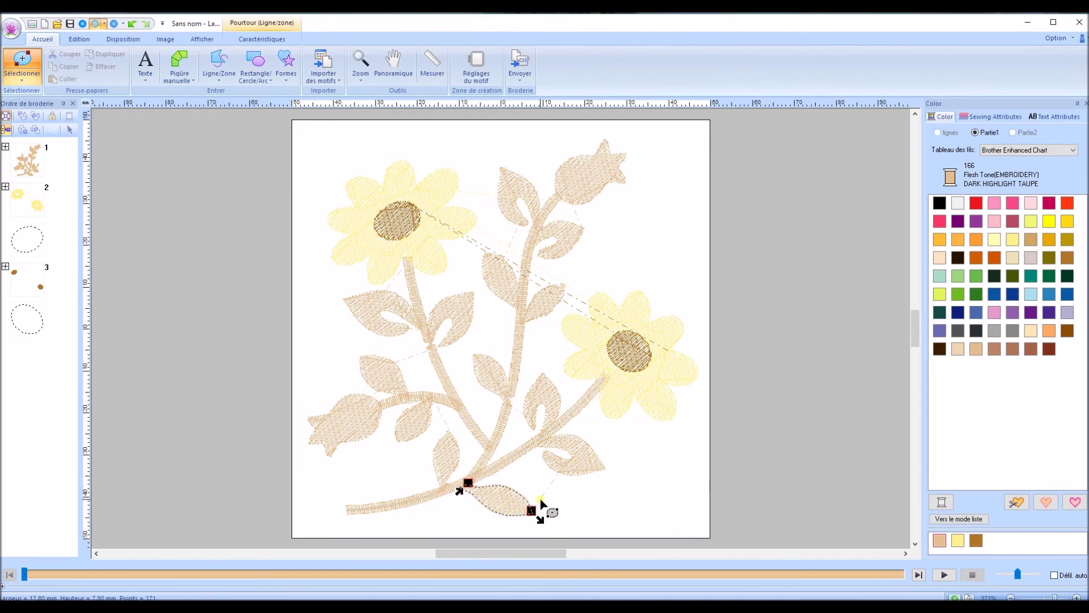